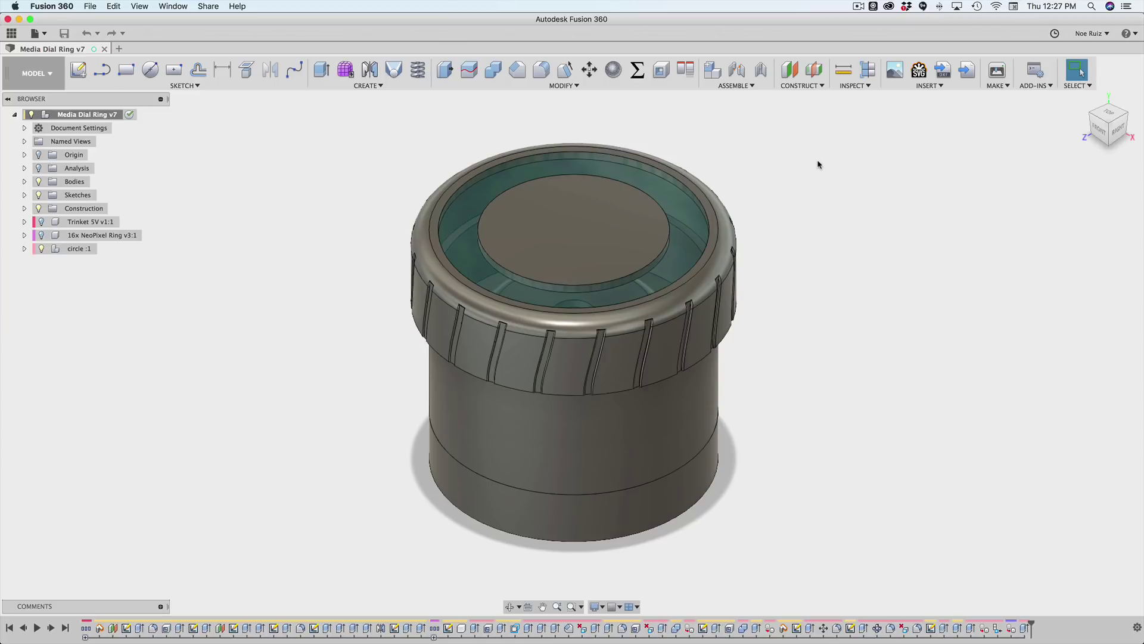
- Orbit the Media Dial Ring model to view it from the back
middle_click_drag(902, 261, 872, 236, "shift")
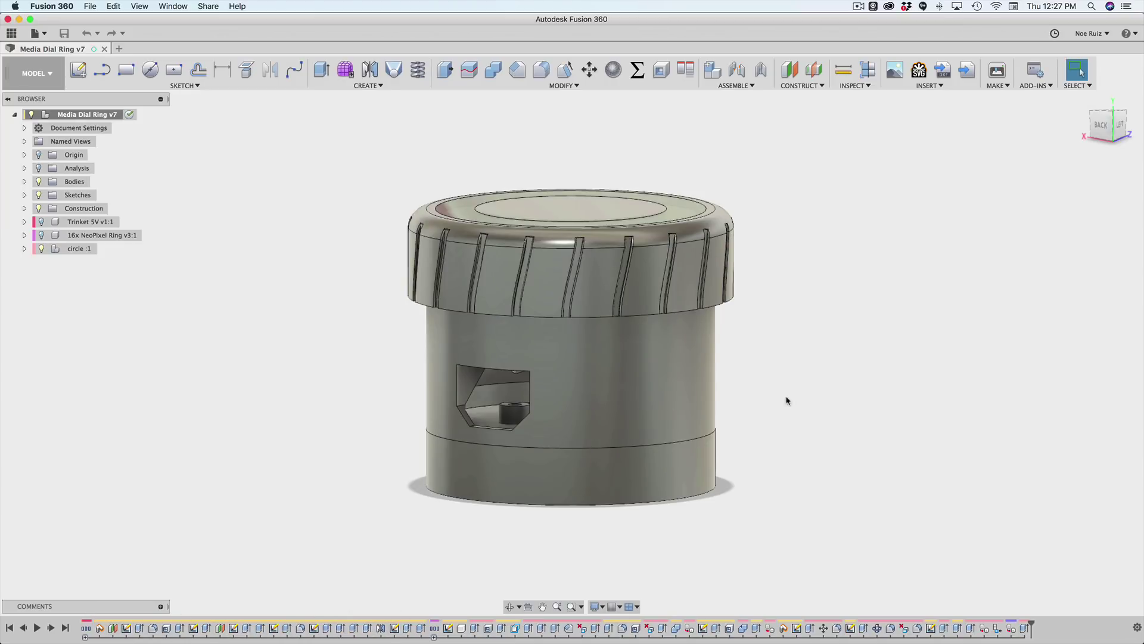
- Open the Adafruit media dial guide's 3D Printing page, then the Media Dial Ring - FUSION viewer tab
key("super+Tab")
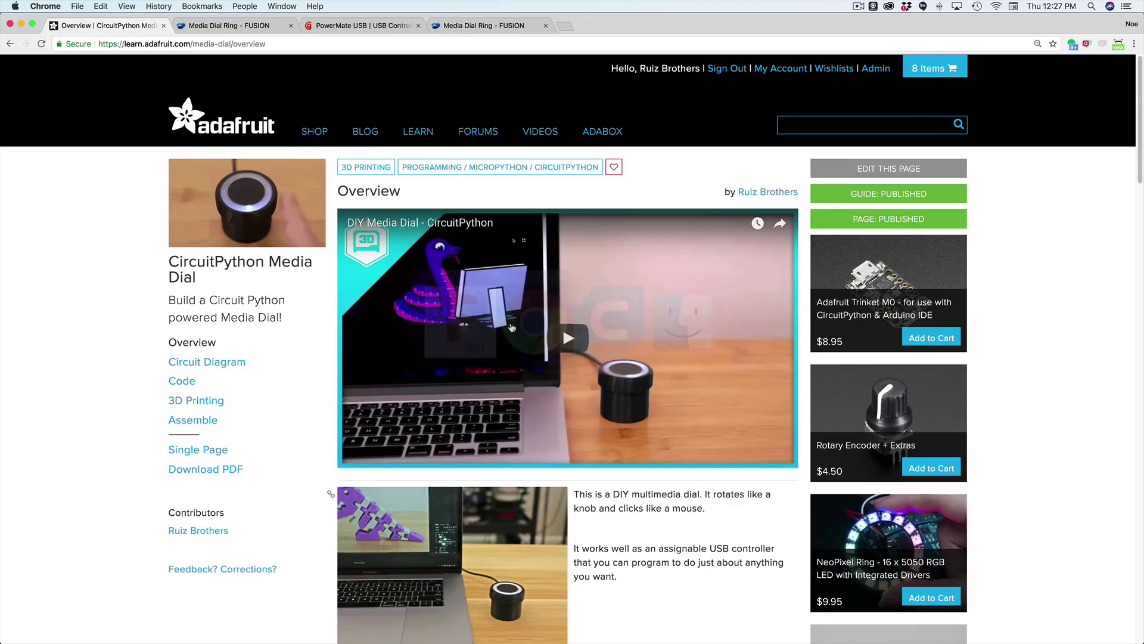
scroll(191, 320, "down", 1)
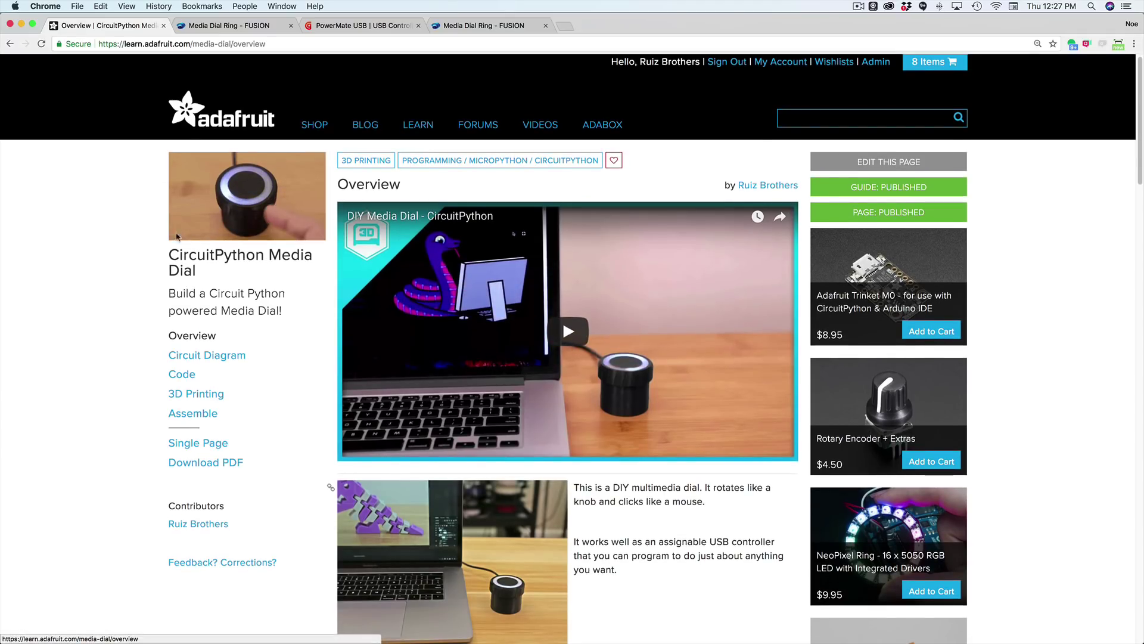
scroll(122, 245, "down", 1)
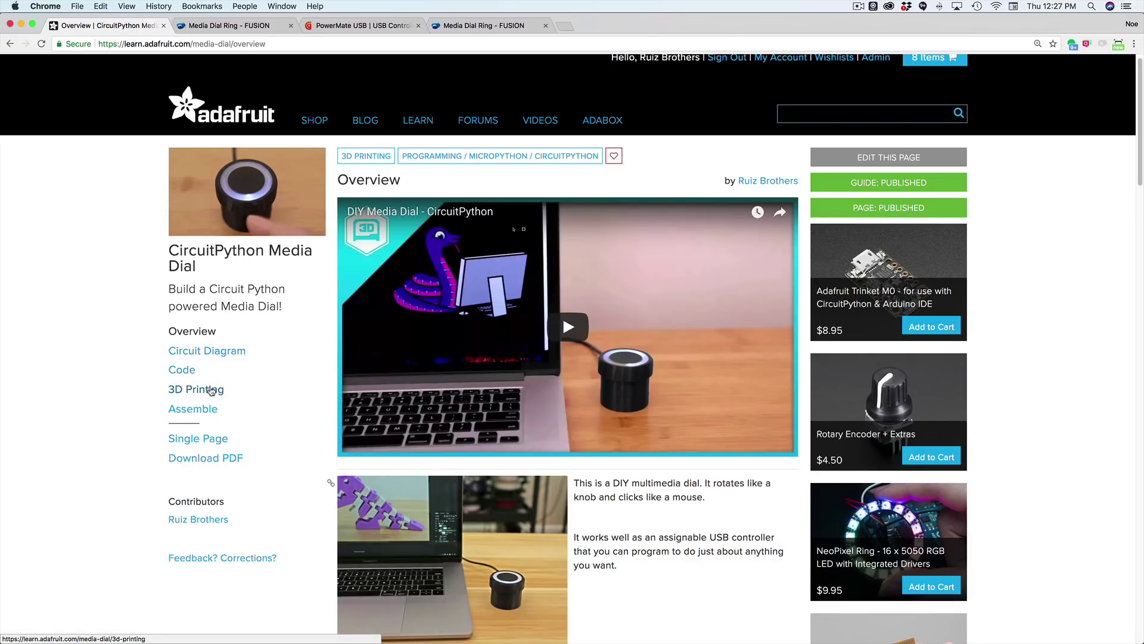
left_click(196, 390)
scroll(455, 327, "down", 9)
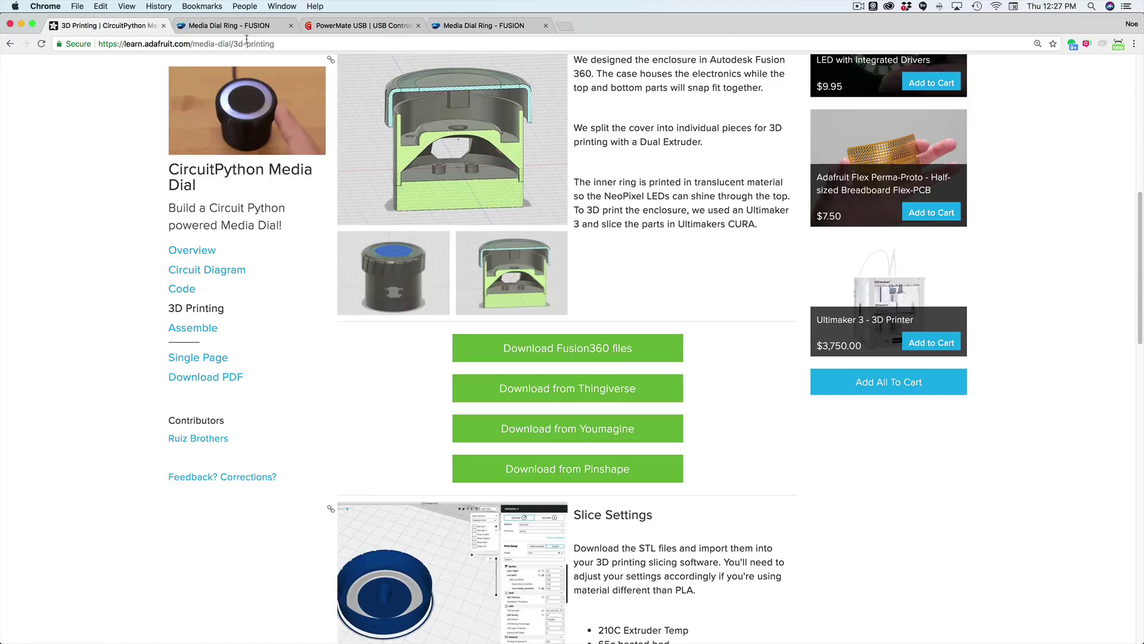
left_click(233, 25)
- Inspect the A360 Media Dial Ring model, its download formats and lower body, then open PowerMate USB
left_click_drag(632, 313, 675, 190)
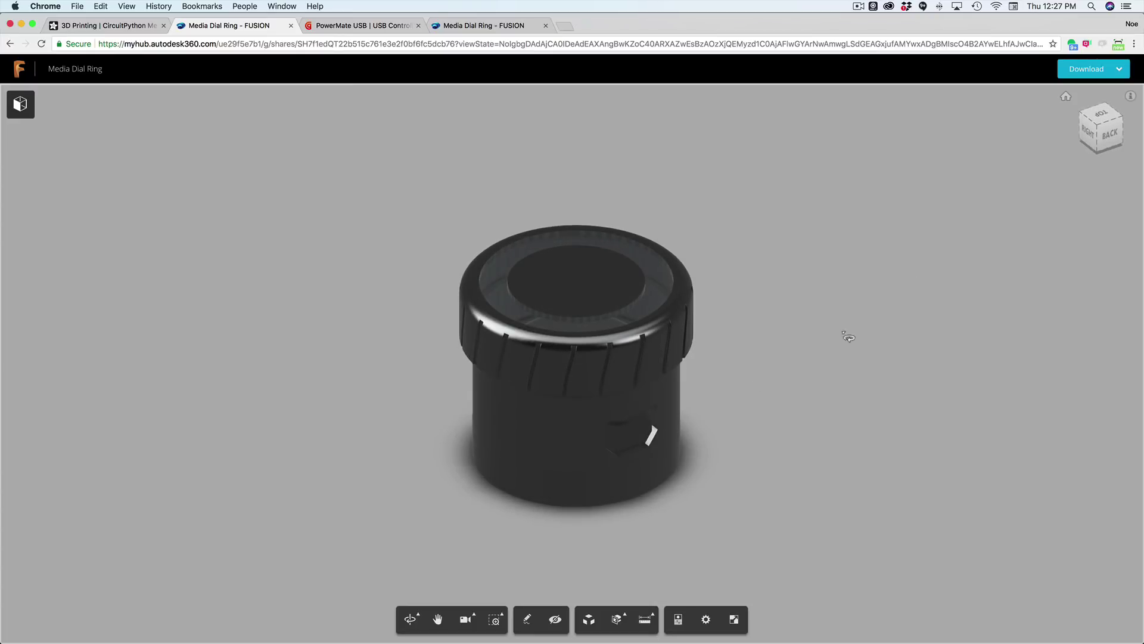
left_click(1119, 70)
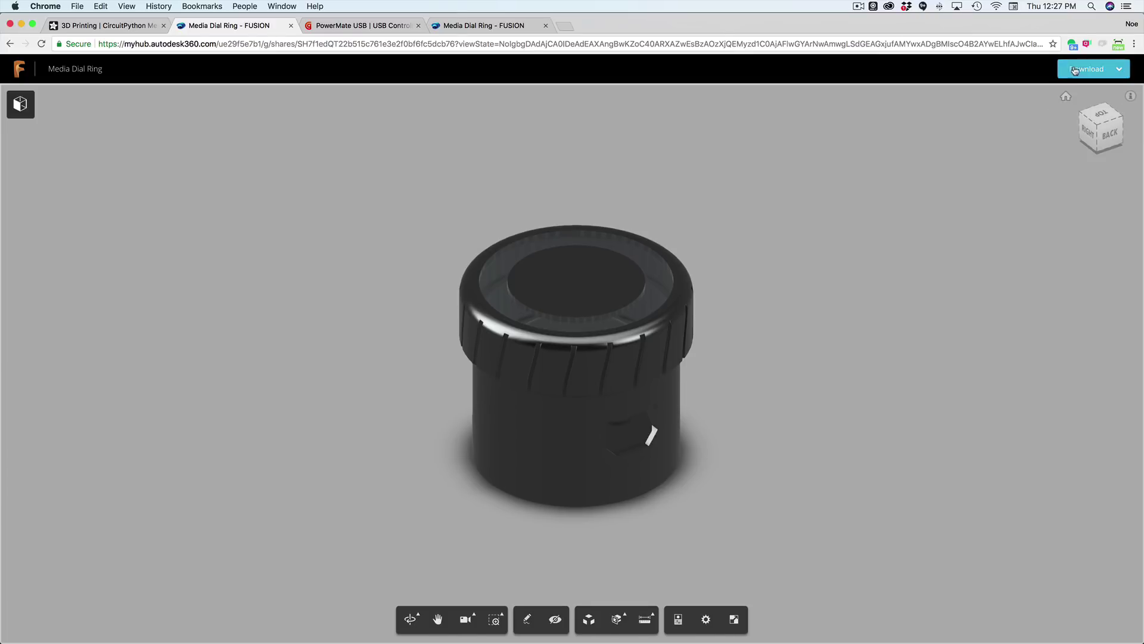
left_click(1077, 71)
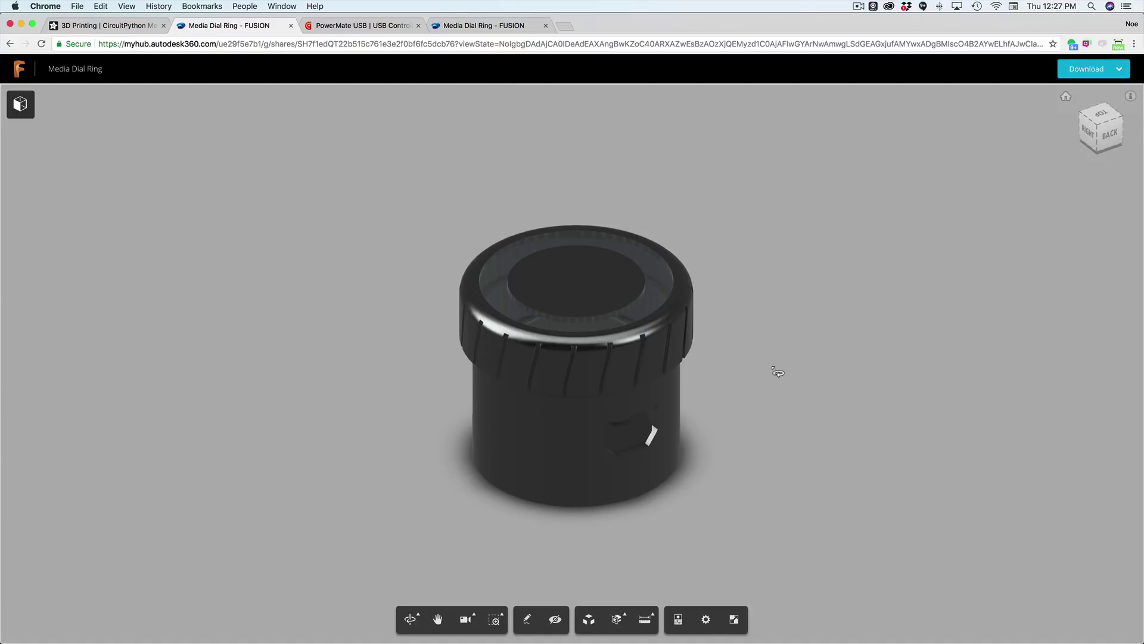
mouse_move(391, 633)
left_click(528, 493)
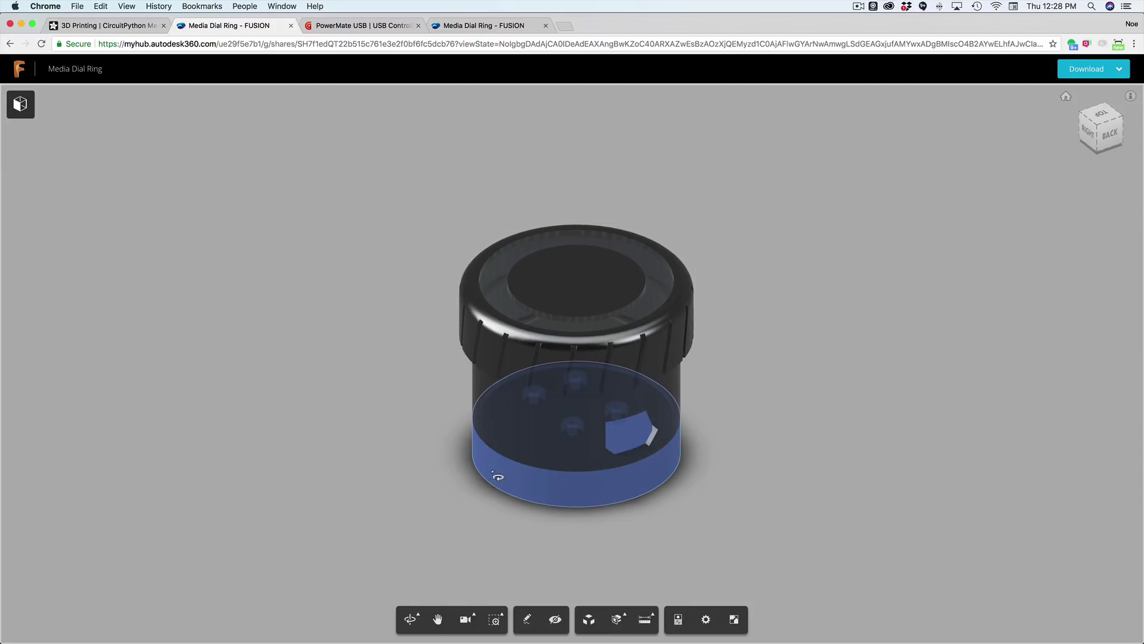
left_click(489, 505)
left_click(331, 26)
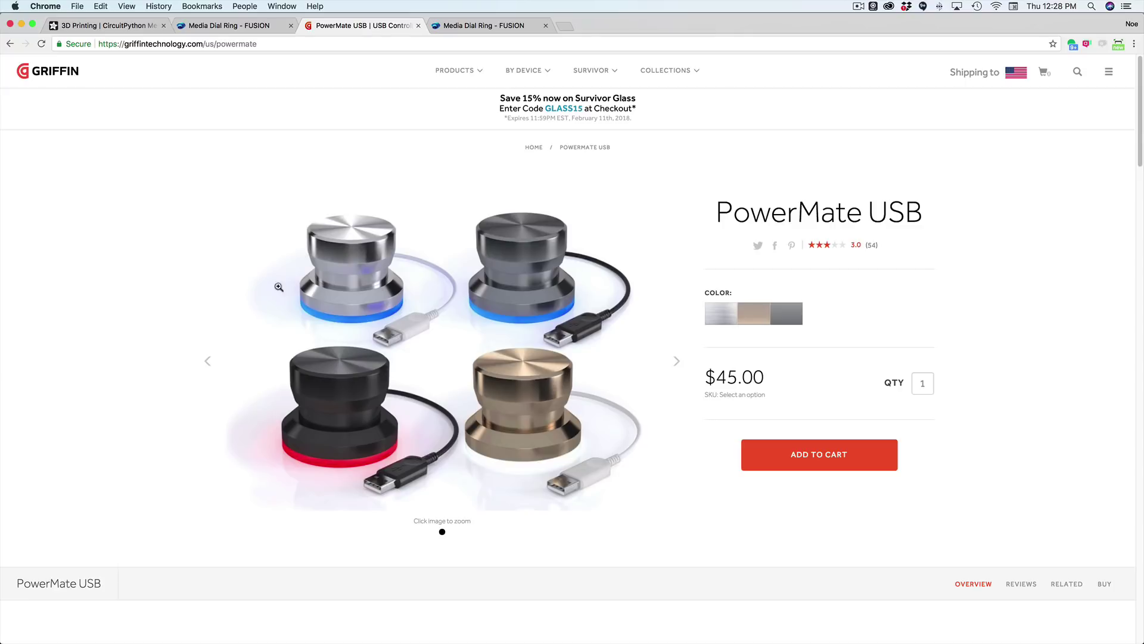
- Compare the $45 PowerMate USB page with the 3D Printing guide, then reopen the Media Dial Ring viewer
scroll(436, 436, "down", 1)
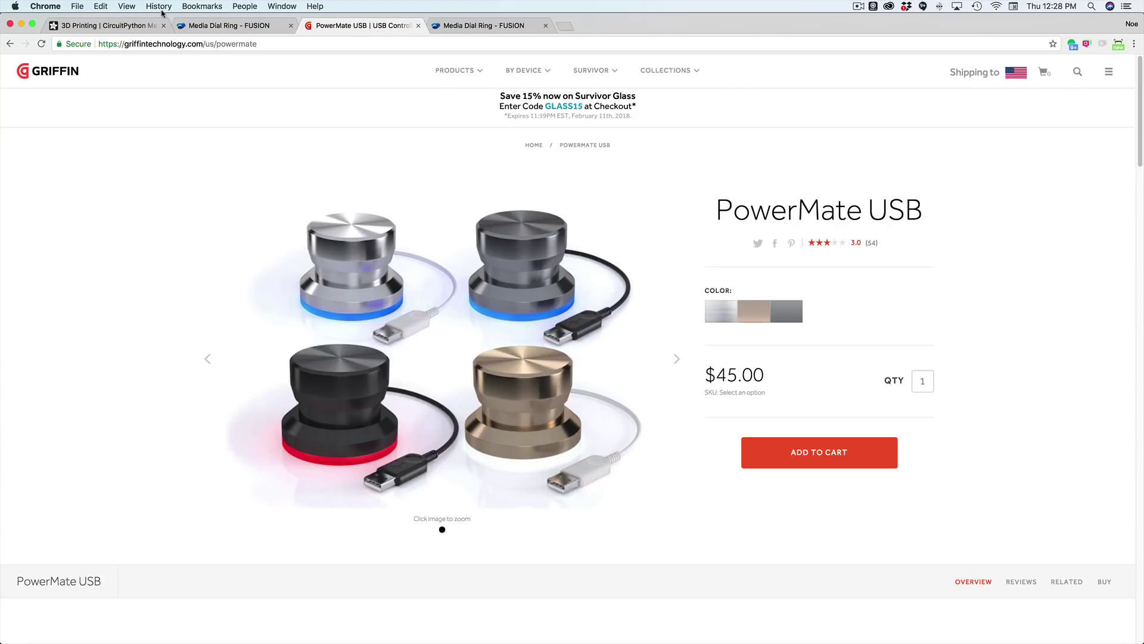
left_click(132, 23)
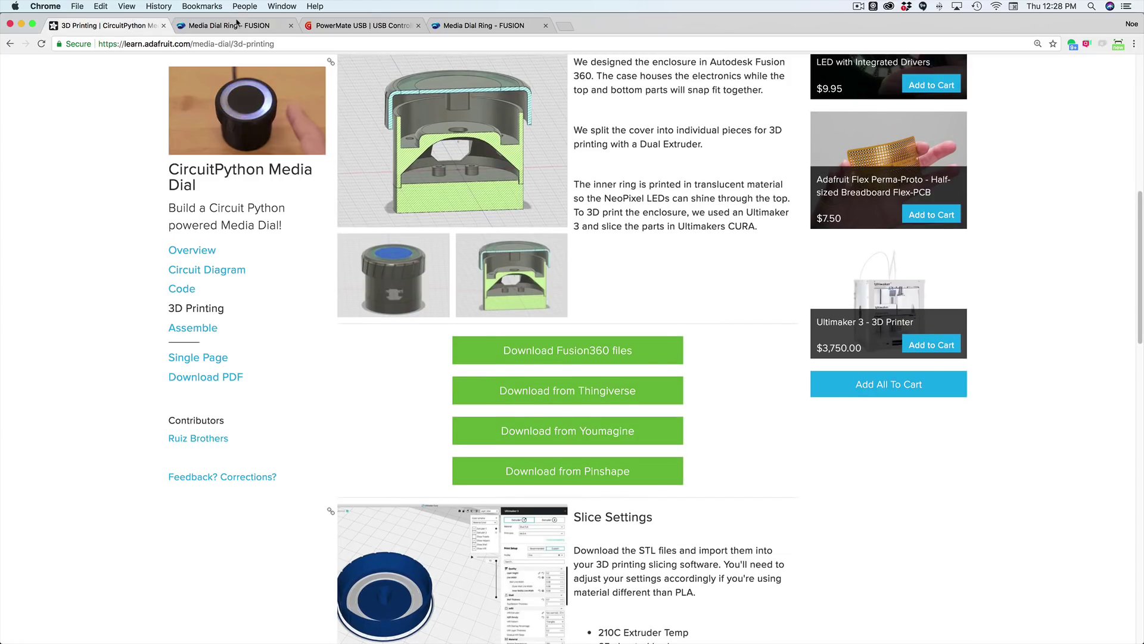
left_click(357, 25)
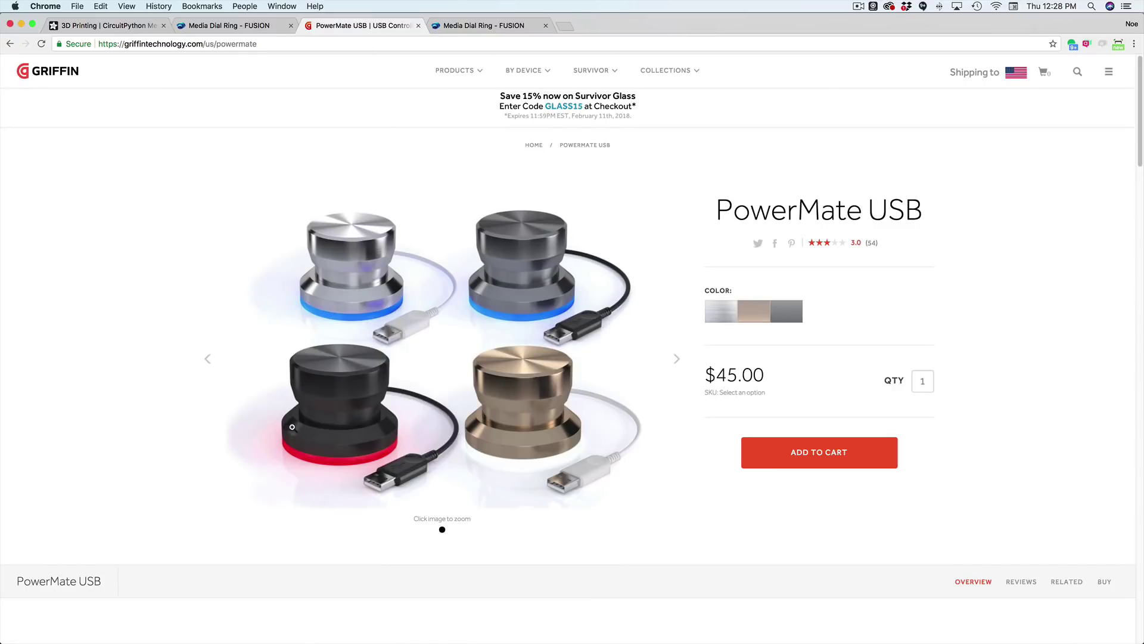
left_click(482, 25)
- Bring Fusion 360 back and orbit the Media Dial Ring to view its top, bottom and side
key("super+Tab")
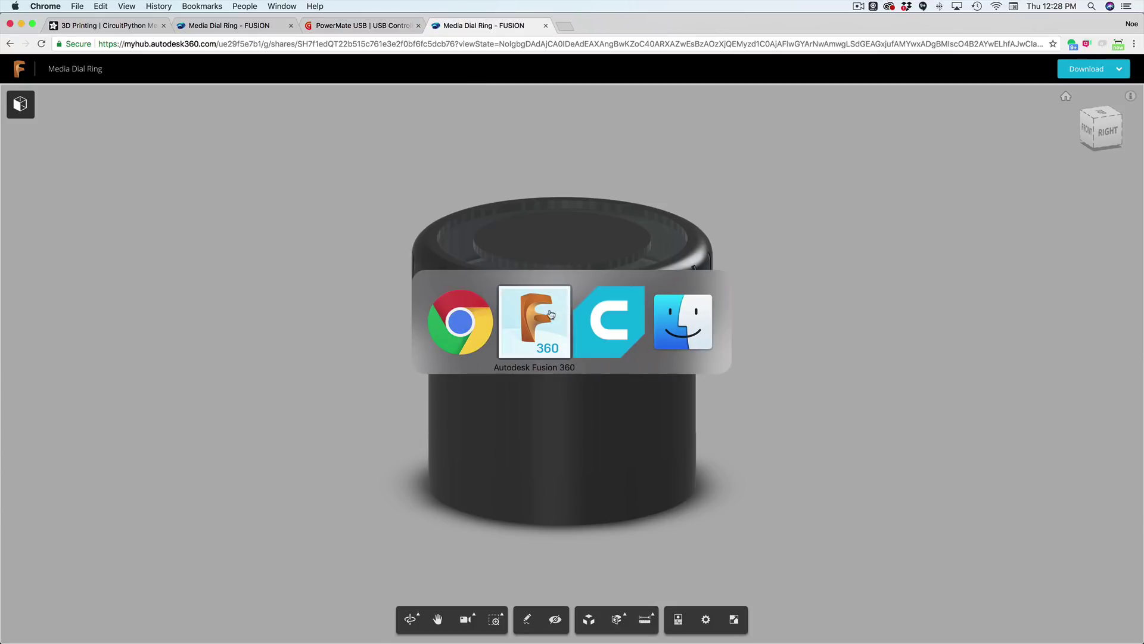
left_click(534, 319)
mouse_move(750, 390)
middle_mouse_down("shift")
mouse_move(799, 429)
mouse_move(815, 378)
mouse_move(761, 401)
middle_mouse_up("shift")
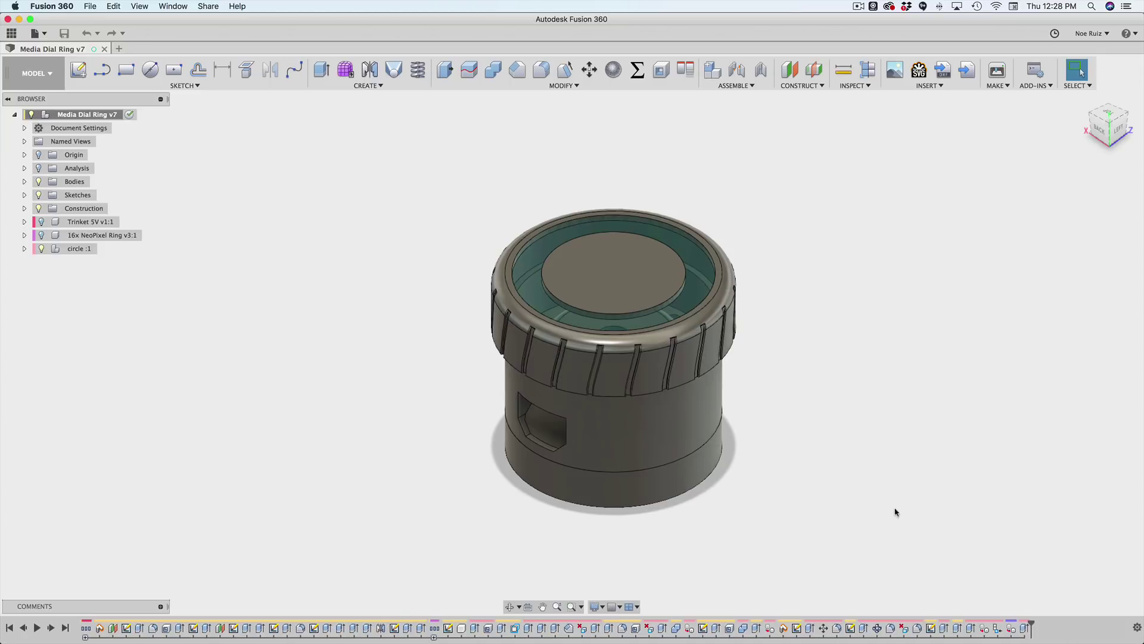
middle_click_drag(895, 511, 879, 452, "shift")
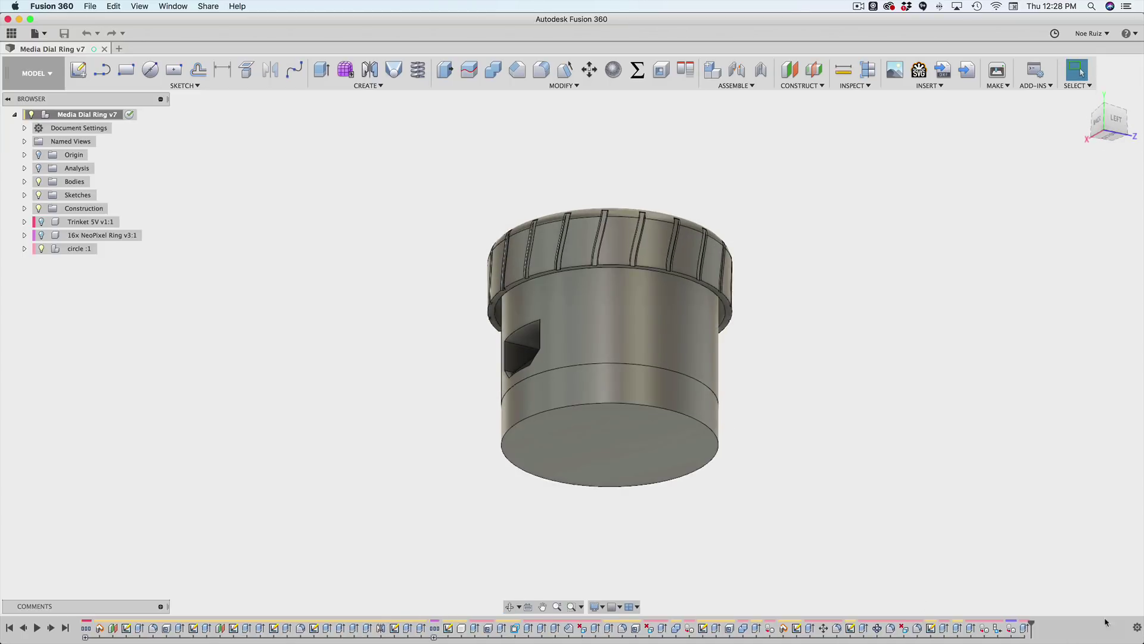
middle_click_drag(966, 453, 950, 395, "shift")
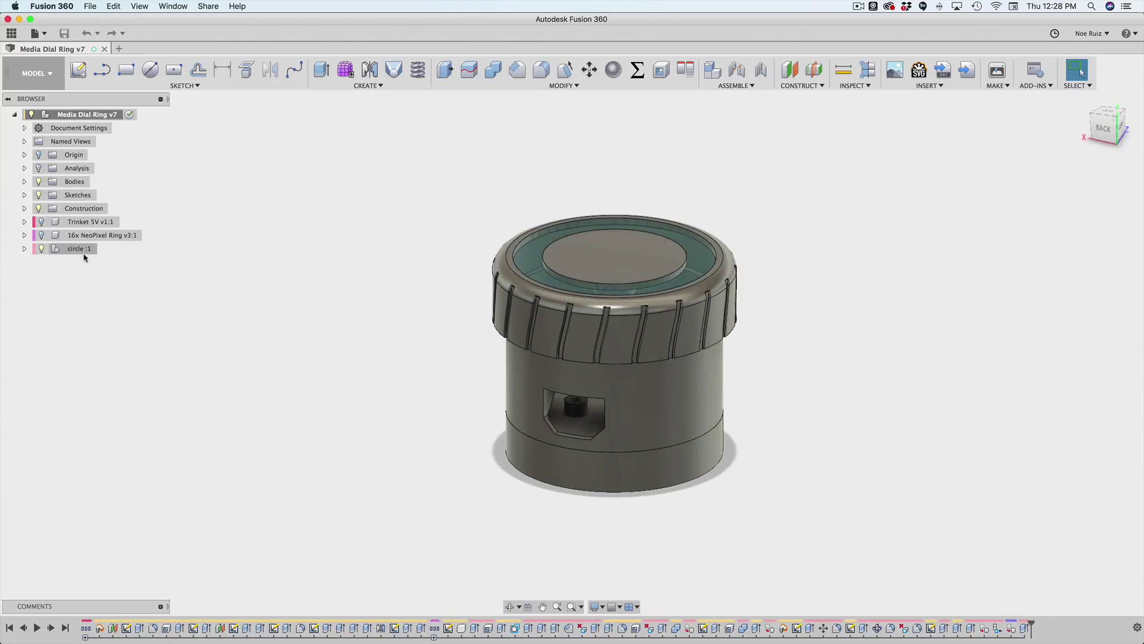
- Expand circle :1 and its Bodies folder in the browser, and make circle :1 the active component
left_click(24, 195)
left_click(24, 194)
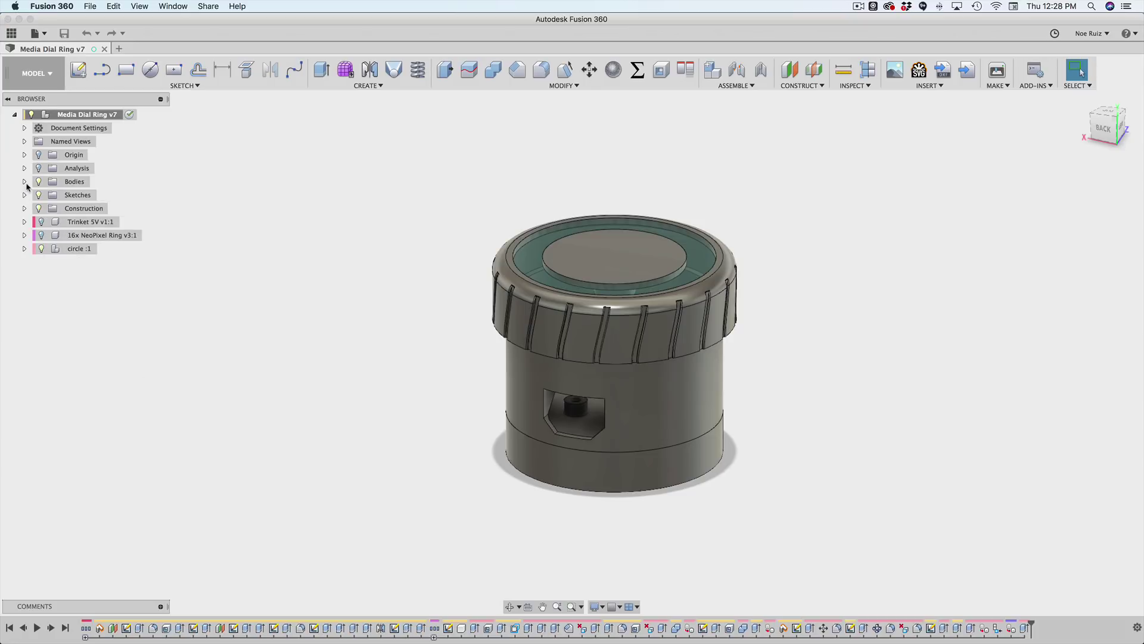
left_click(24, 249)
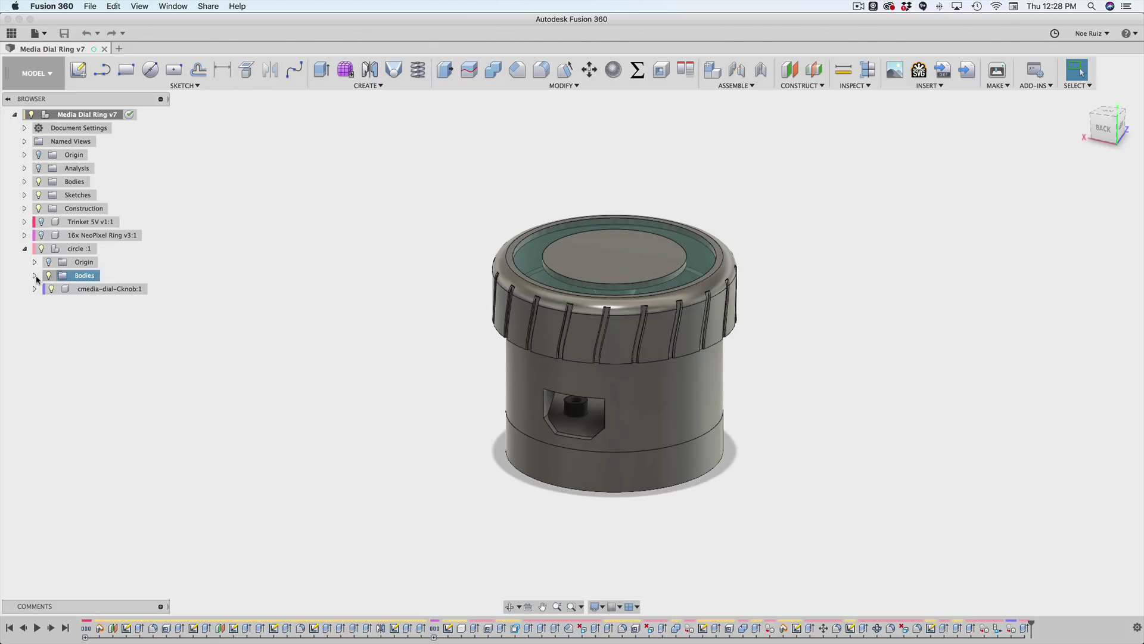
left_click(34, 275)
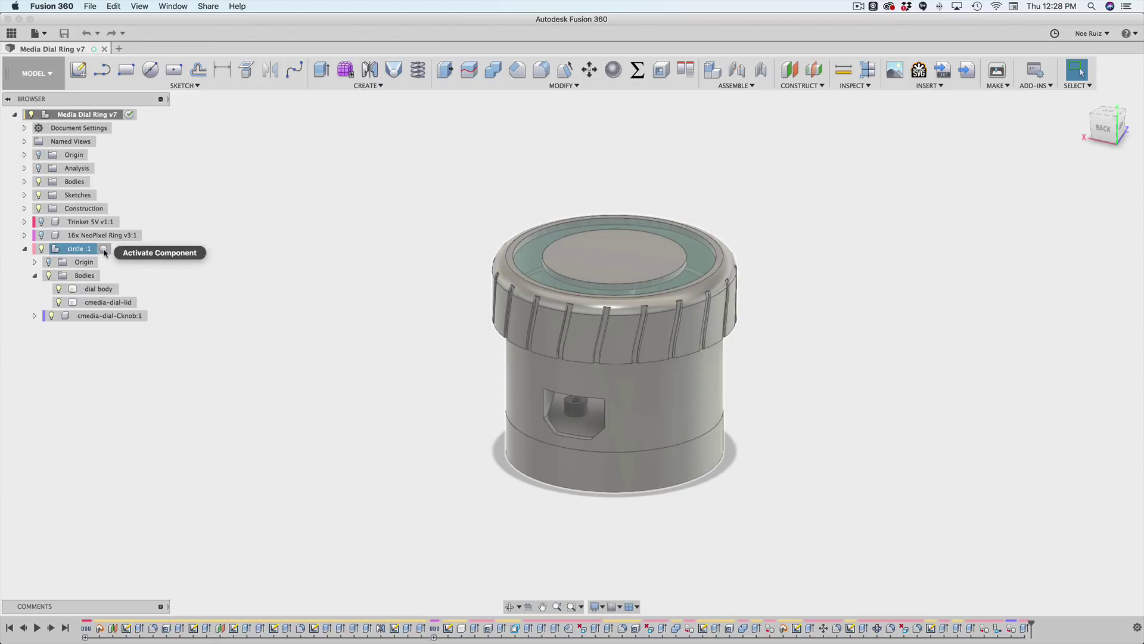
left_click(103, 248)
- Orbit underneath the dial and select the cmedia-dial-lid body's flat bottom face
left_click(426, 459)
middle_click_drag(427, 459, 423, 396, "shift")
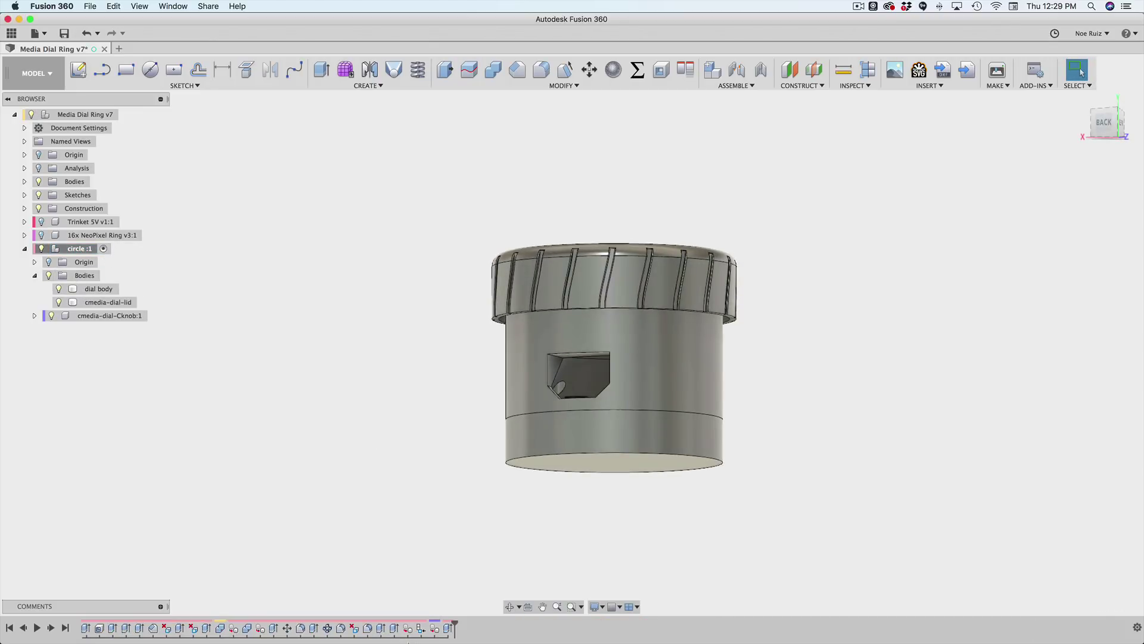
middle_click_drag(438, 563, 414, 437, "shift")
scroll(429, 414, "up", 3)
left_click(600, 434)
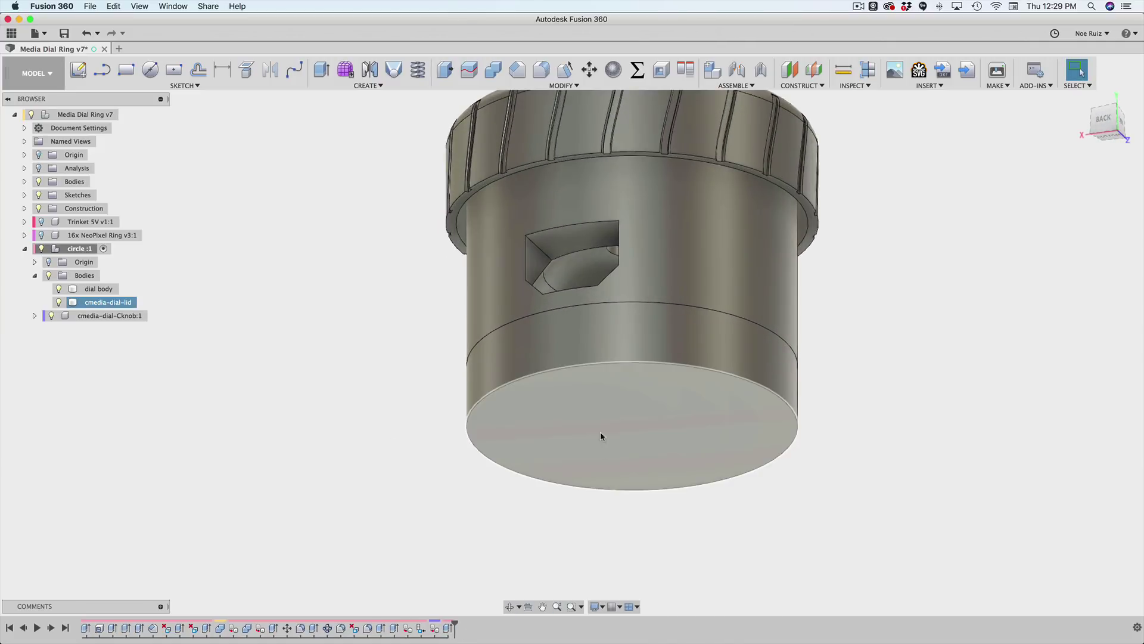
scroll(635, 437, "down", 1)
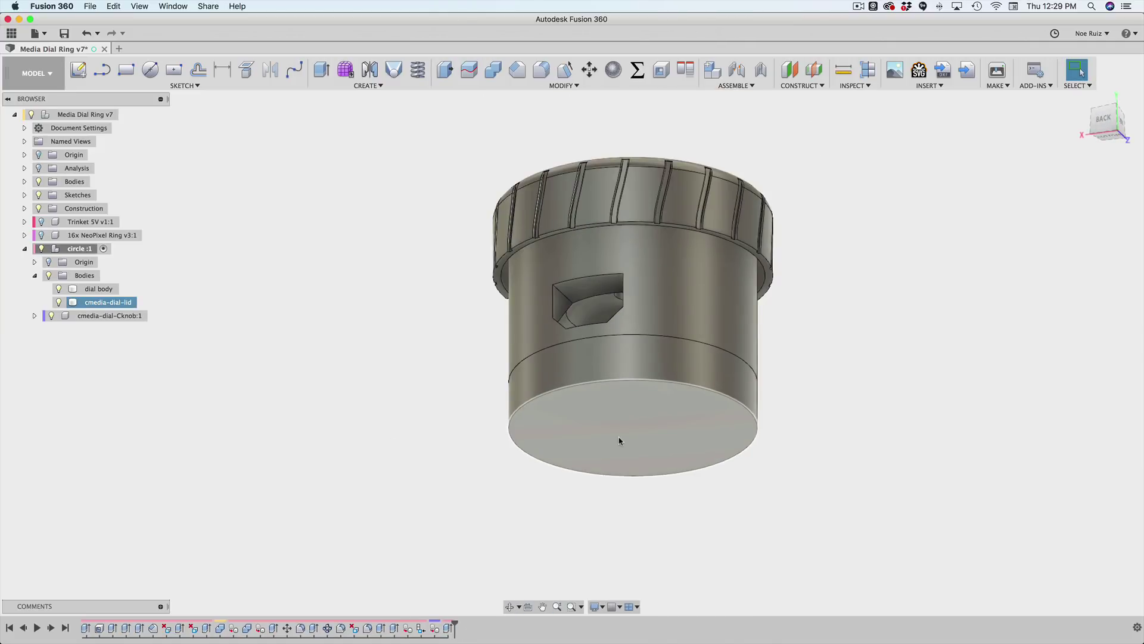
left_click(637, 426)
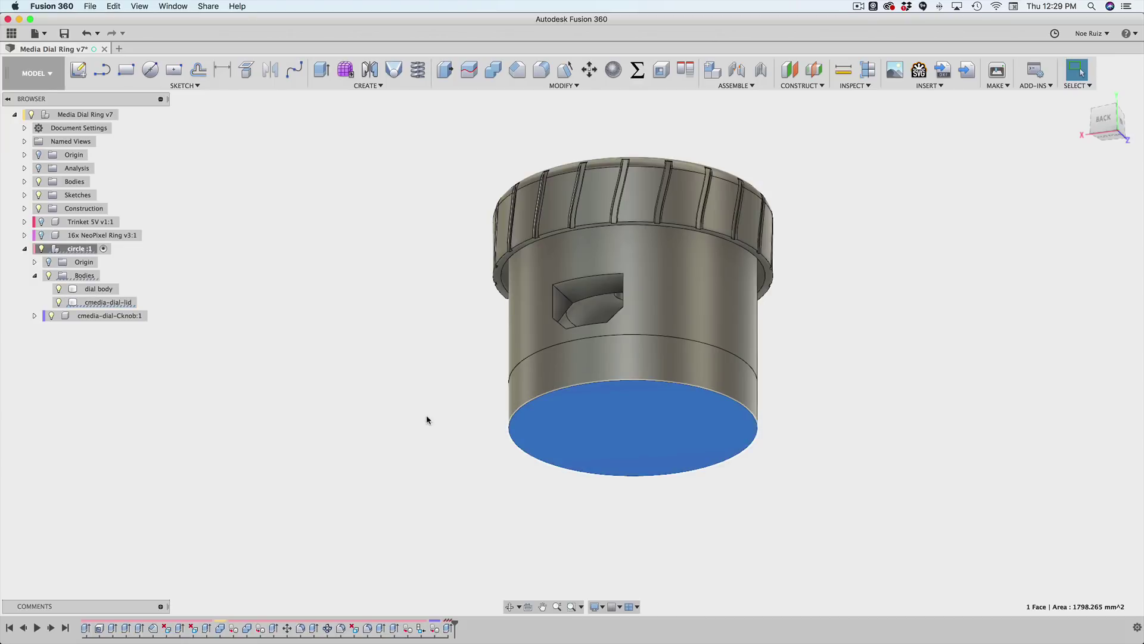
- Start a sketch on the lid's bottom face and orbit to look up at it
left_click(78, 69)
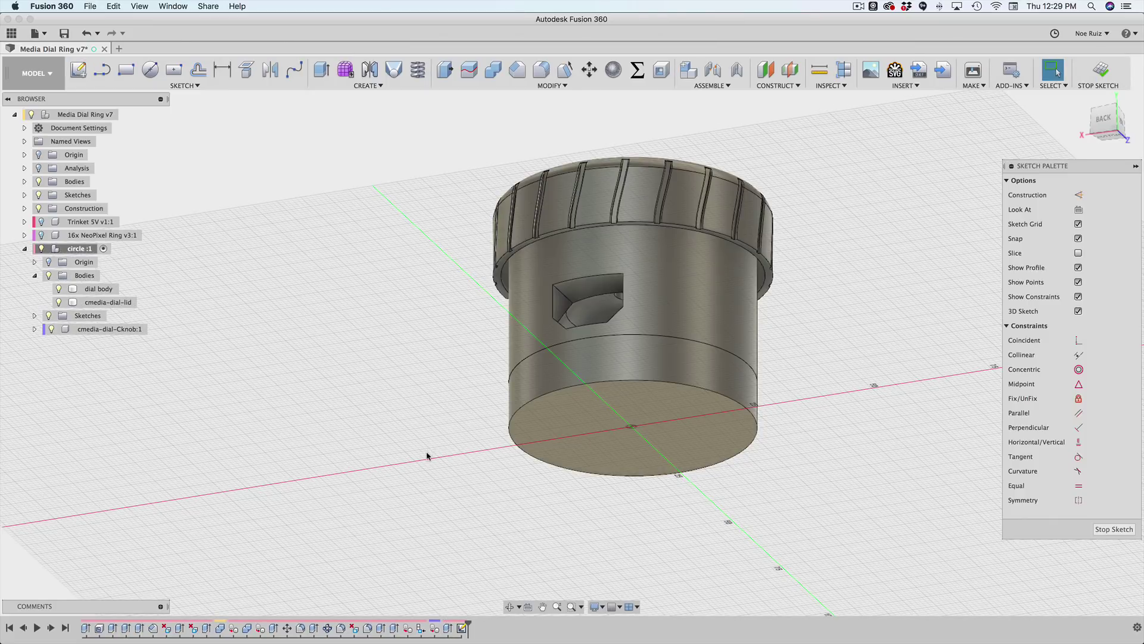
middle_click_drag(426, 456, 634, 345, "shift")
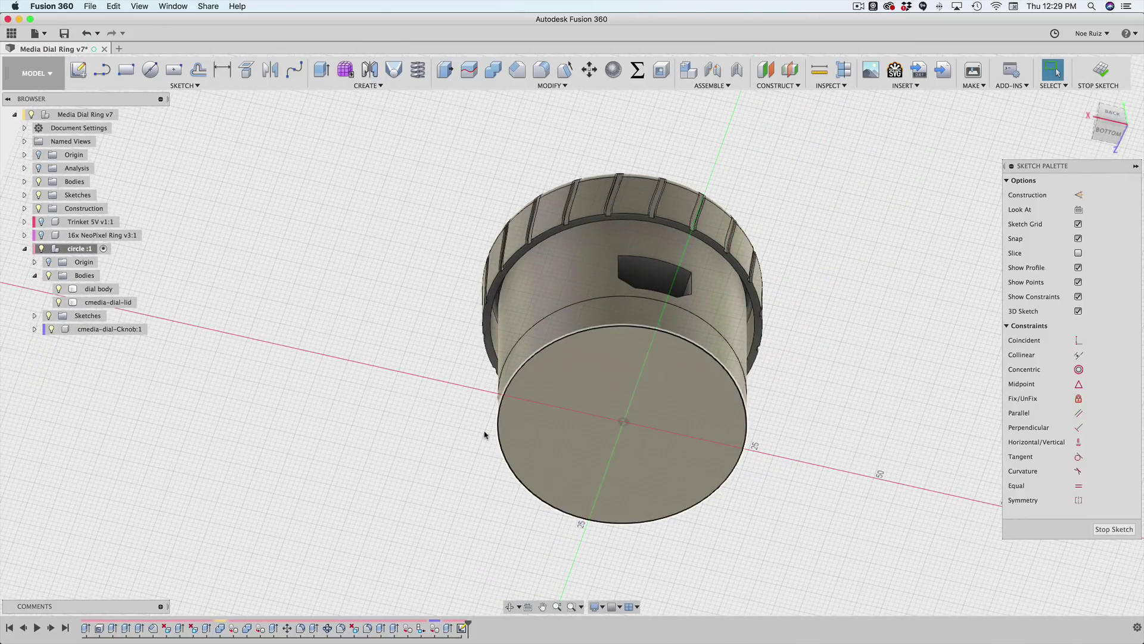
mouse_move(778, 388)
middle_mouse_down("shift")
mouse_move(822, 418)
mouse_move(812, 409)
middle_mouse_up("shift")
scroll(690, 424, "up", 3)
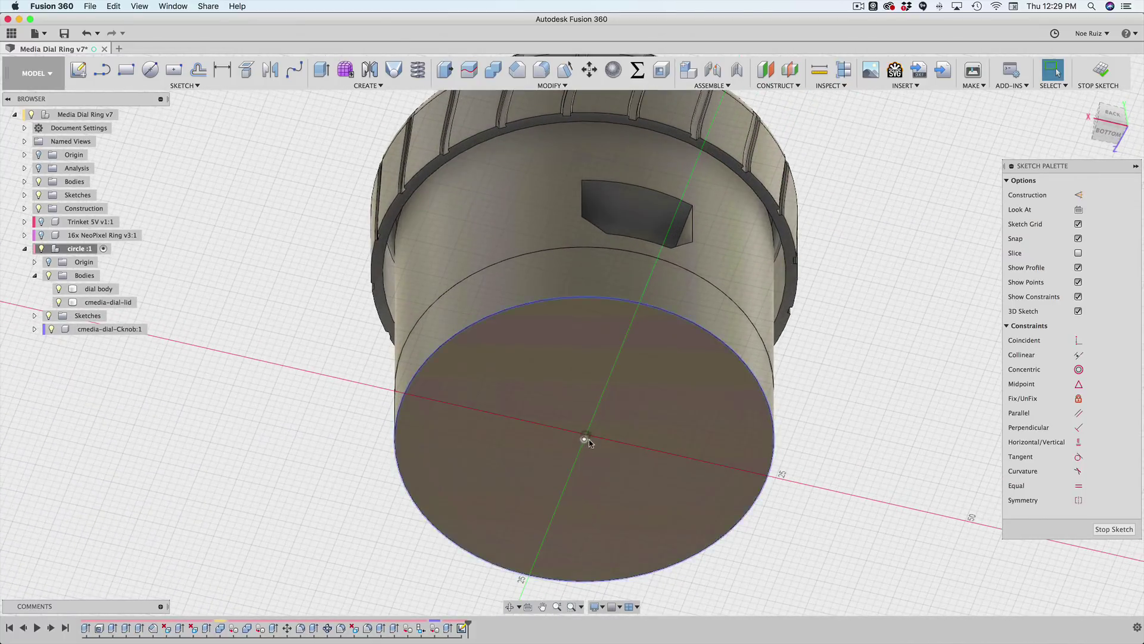
scroll(589, 442, "down", 2)
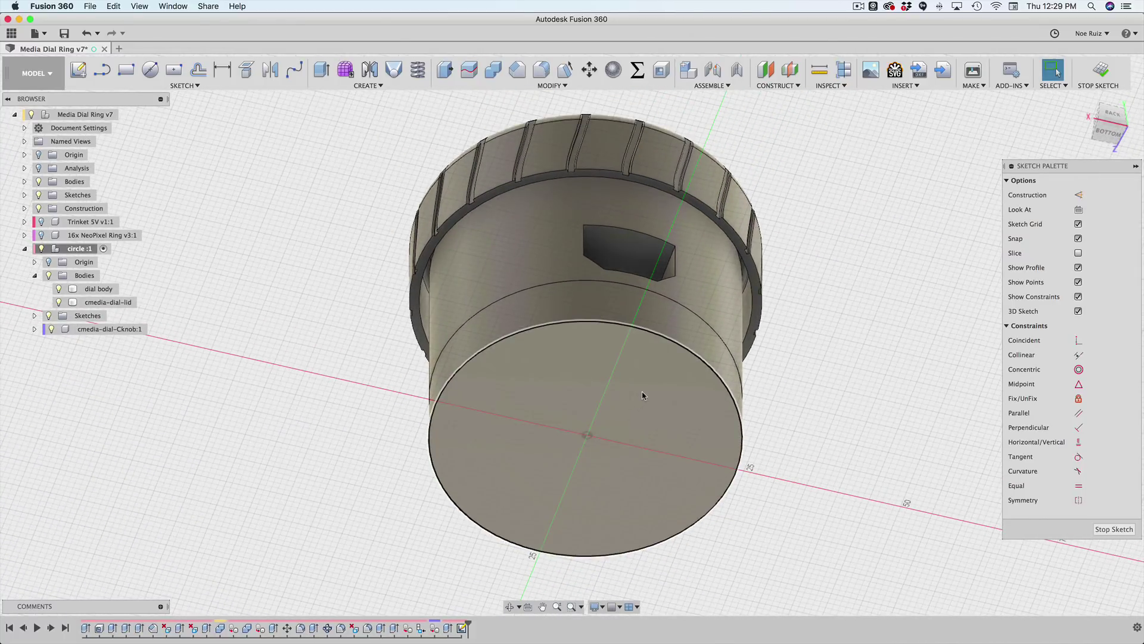
- Offset the base circle 6 mm outward to form a ring profile
left_click(578, 324)
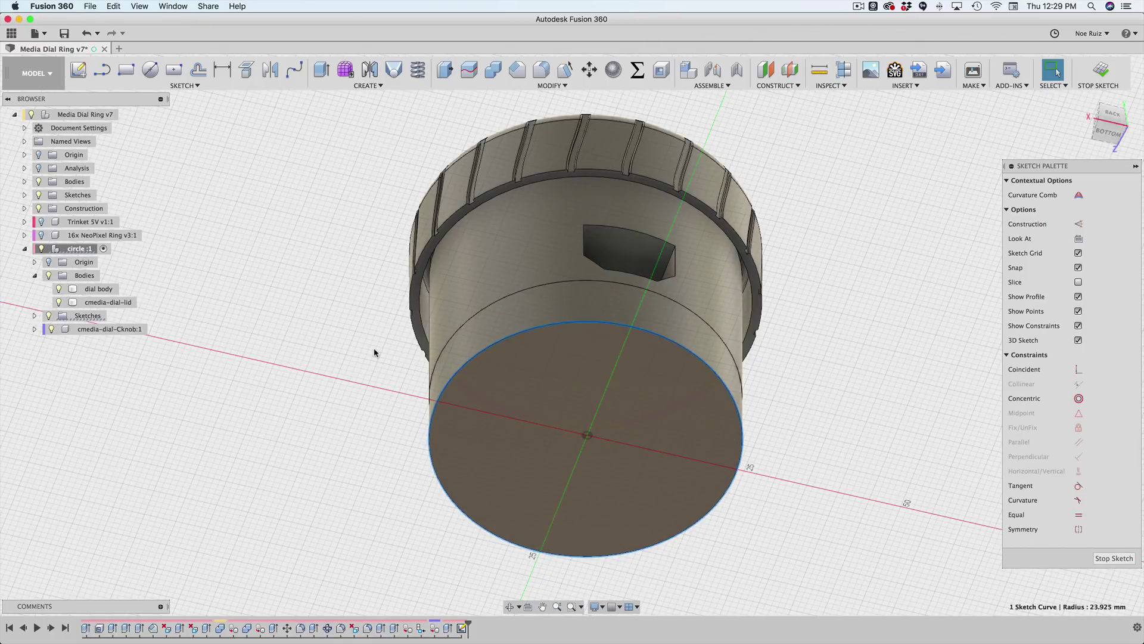
key("o")
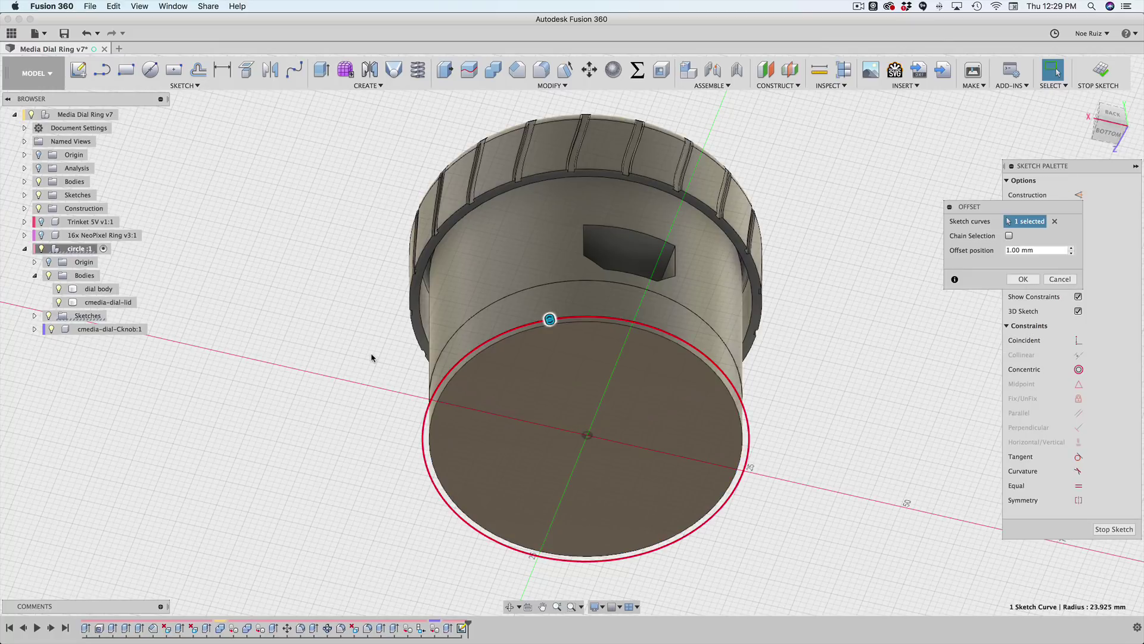
mouse_move(547, 321)
left_mouse_down()
mouse_move(523, 242)
mouse_move(543, 302)
left_mouse_up()
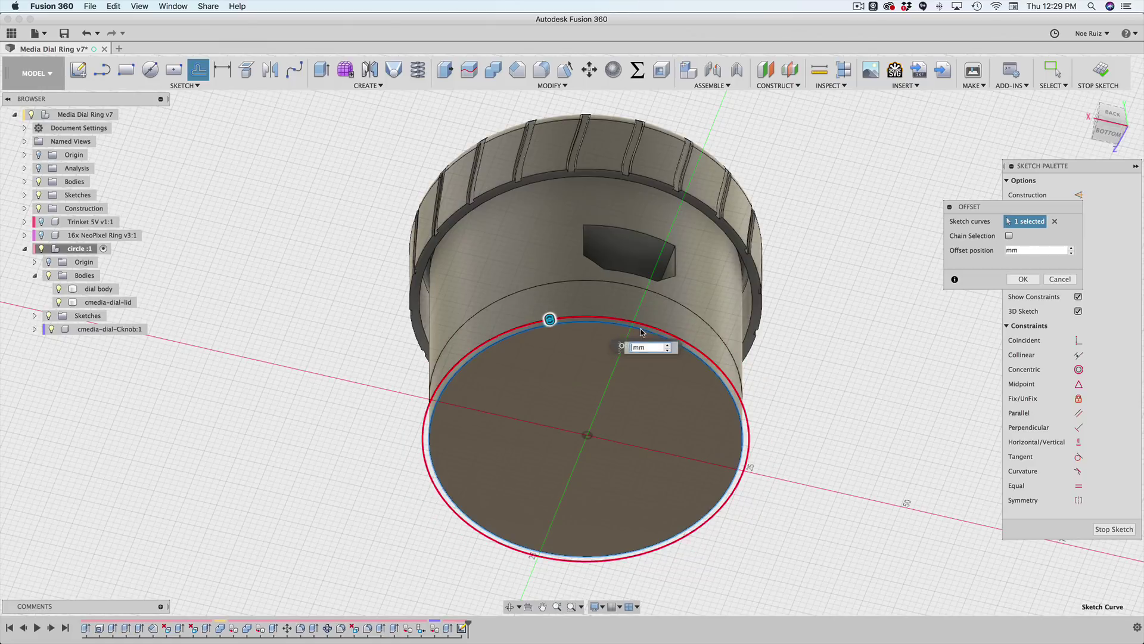
type("7")
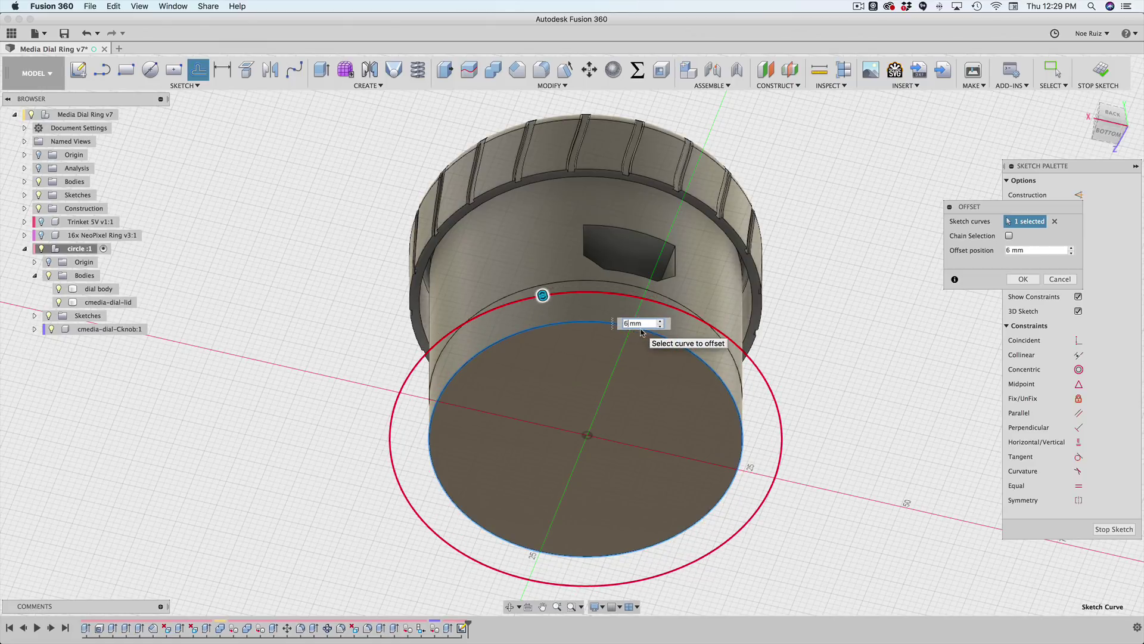
left_click(1010, 280)
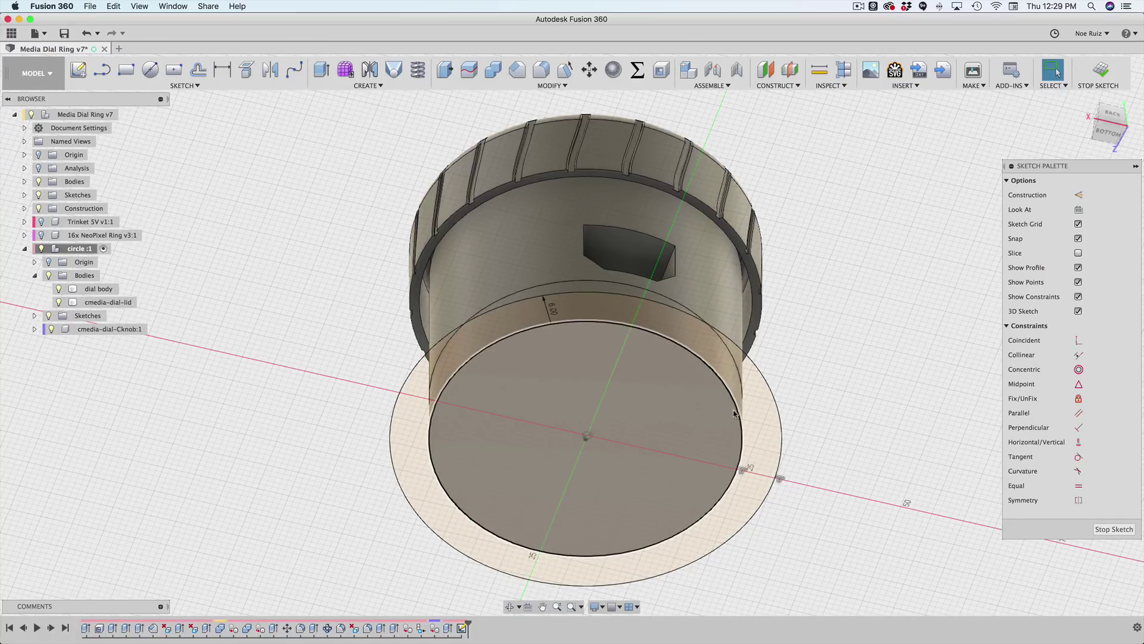
- Finish the sketch and select the outer ring (1015.049 mm²) and inner disc profiles together
left_click(1097, 81)
scroll(906, 293, "up", 3)
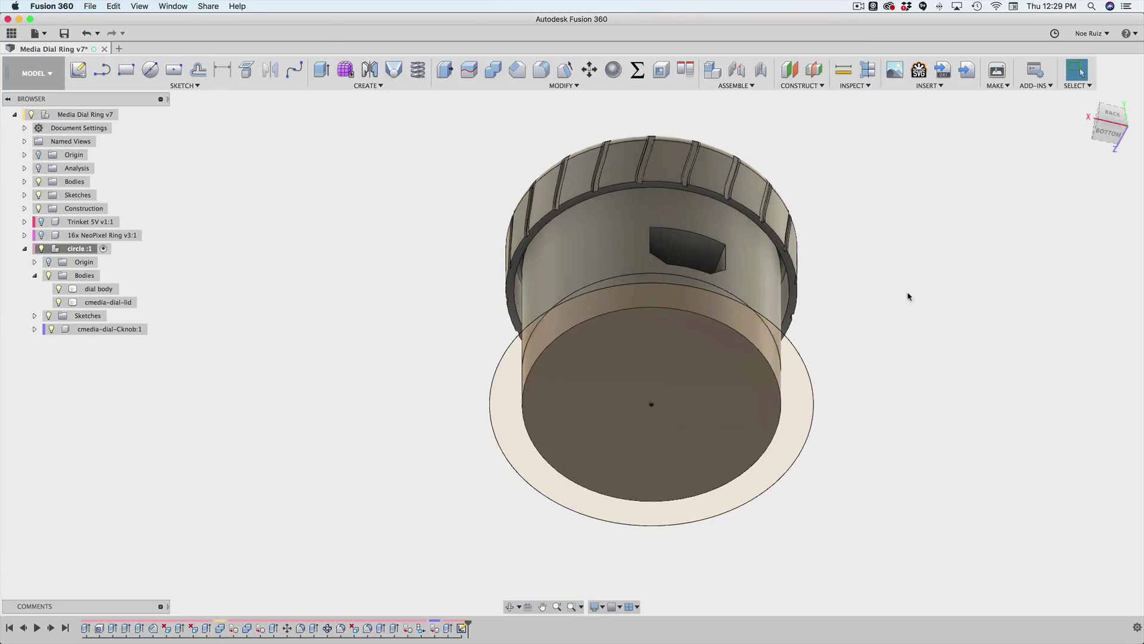
scroll(798, 381, "up", 3)
left_click(798, 359)
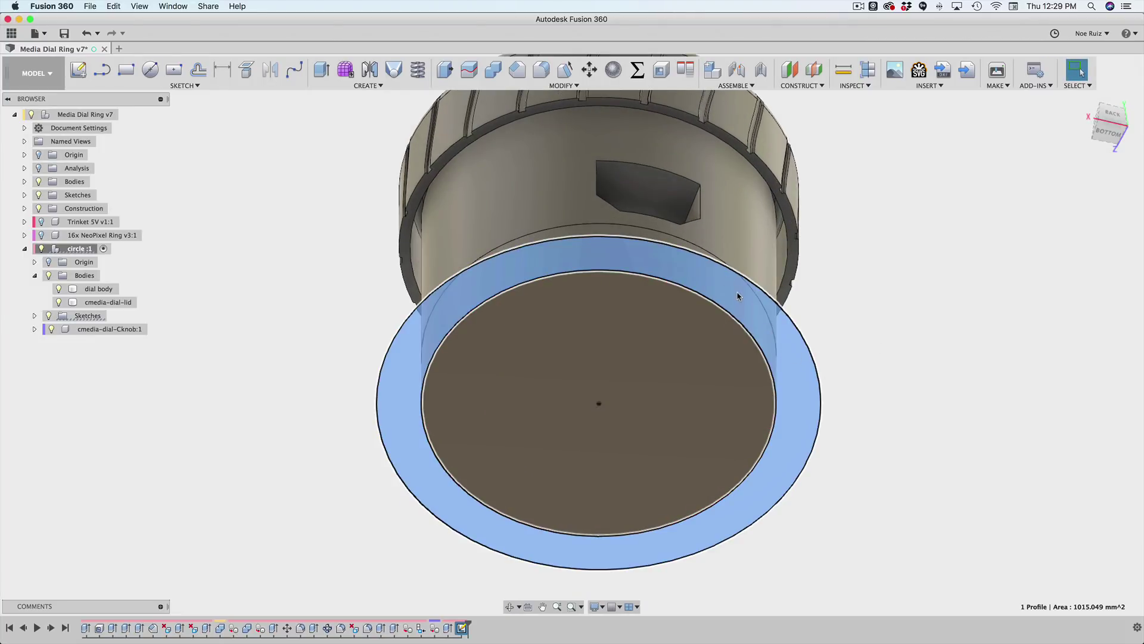
left_click(666, 329)
scroll(953, 284, "down", 3)
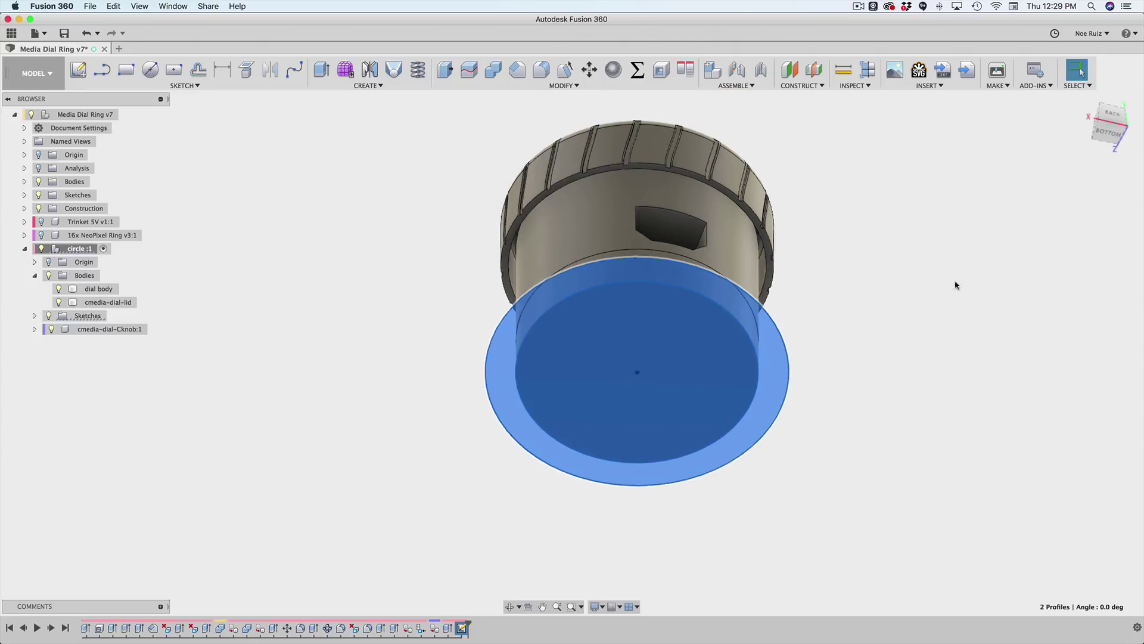
middle_click_drag(953, 284, 989, 355, "shift")
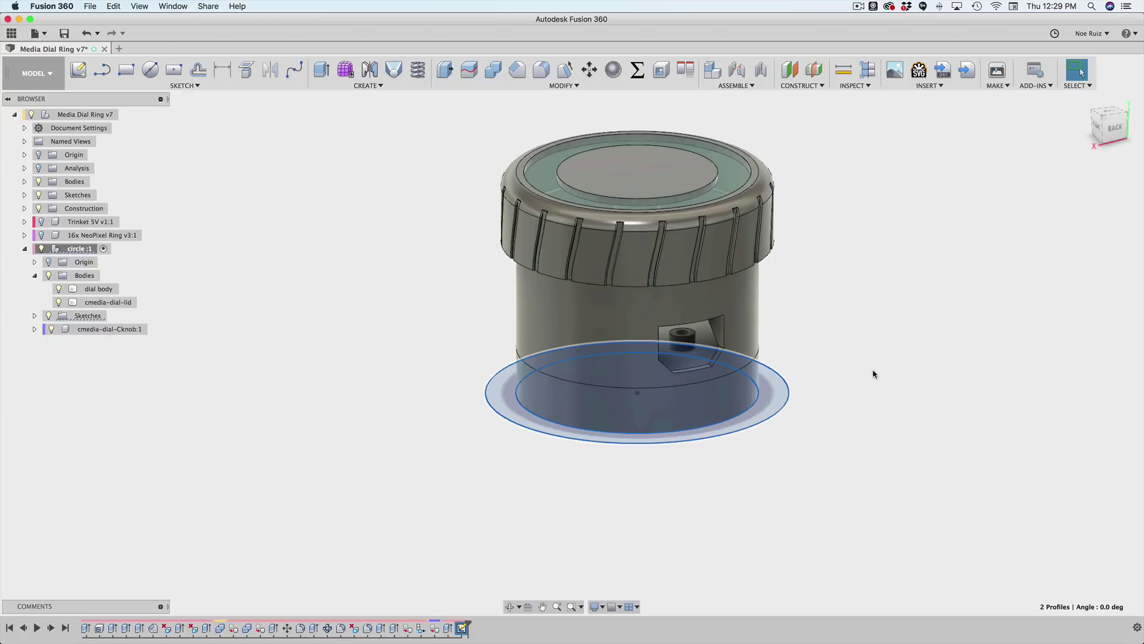
- Start extruding both profiles and try two-sided depths for the base disc
key("e")
scroll(840, 376, "up", 2)
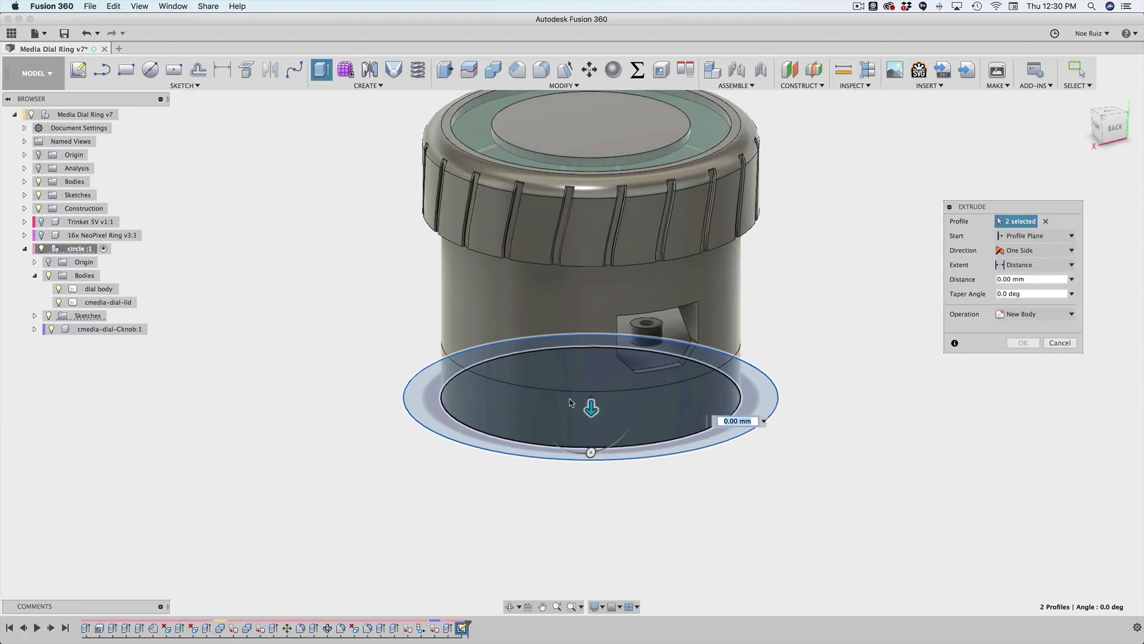
left_click_drag(590, 409, 595, 448)
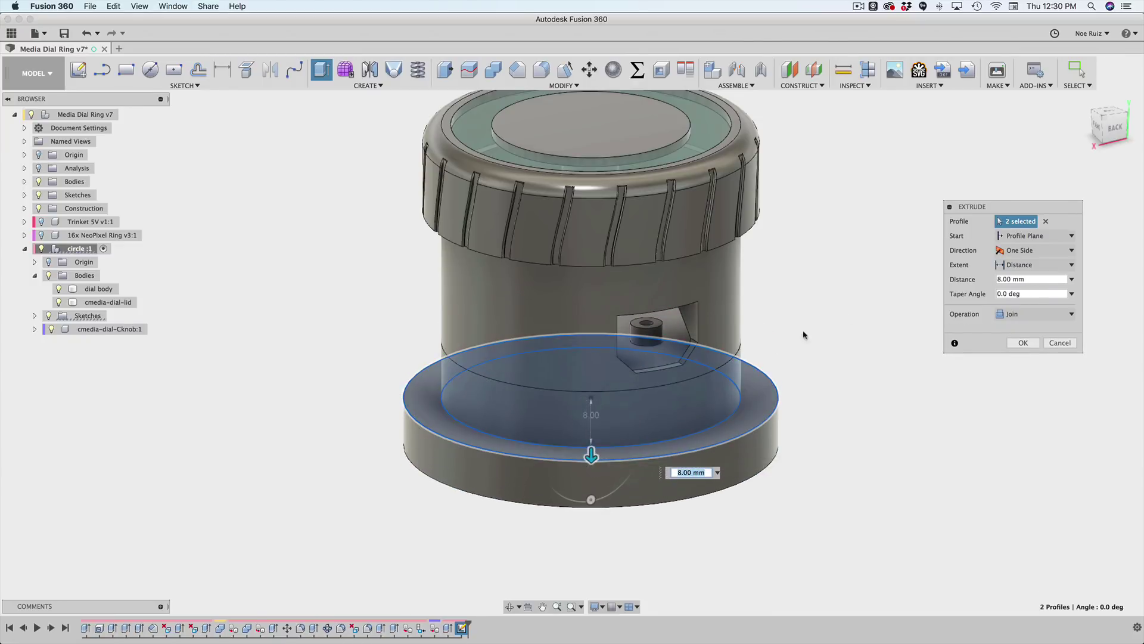
left_click(1024, 250)
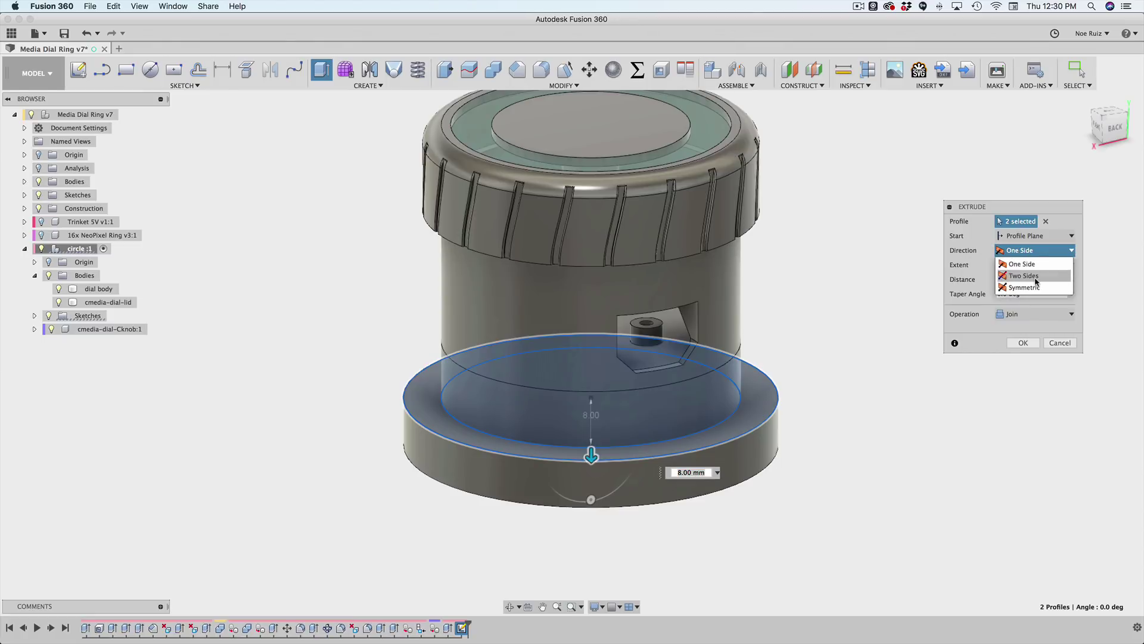
left_click(1036, 276)
mouse_move(590, 388)
left_mouse_down()
mouse_move(589, 434)
mouse_move(596, 370)
left_mouse_up()
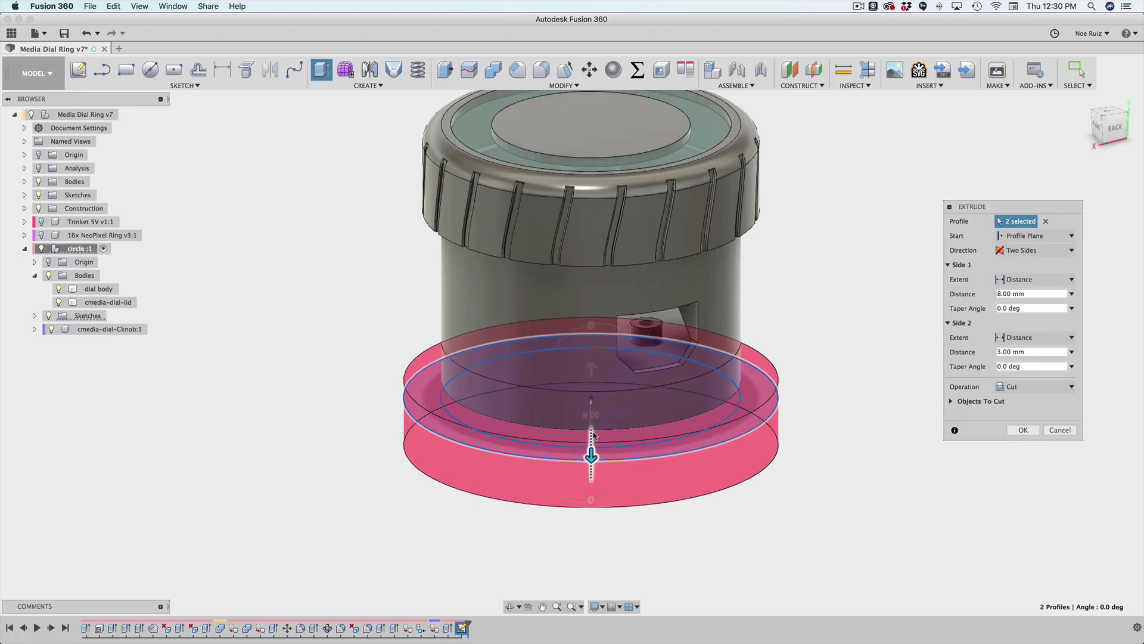
mouse_move(593, 462)
left_mouse_down()
mouse_move(596, 433)
mouse_move(601, 469)
mouse_move(593, 455)
left_mouse_up()
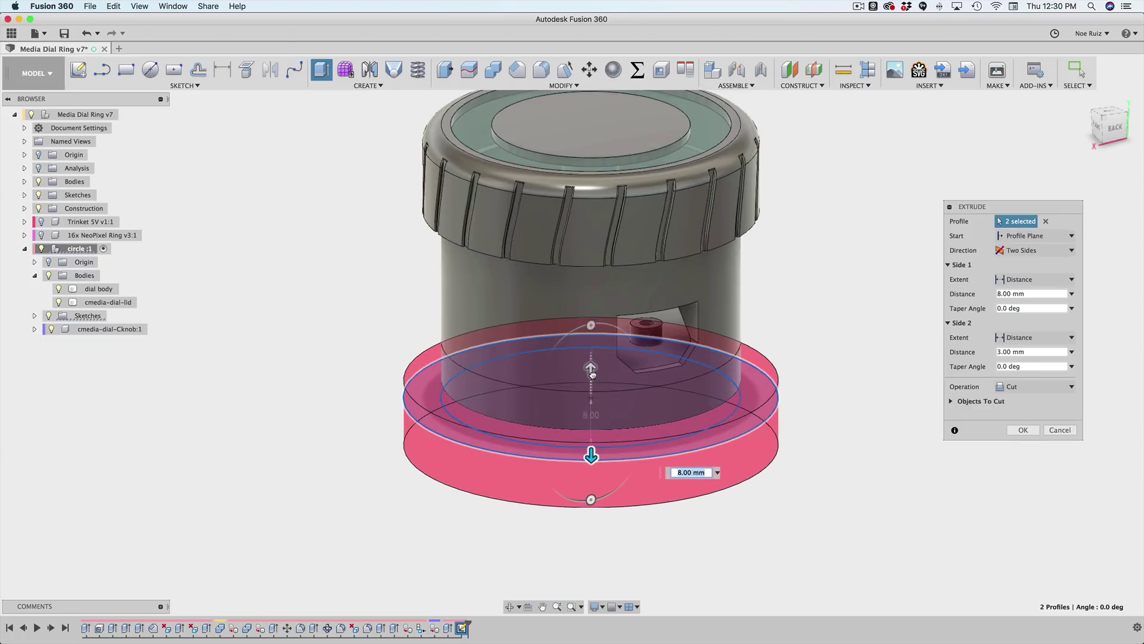
mouse_move(594, 378)
left_mouse_down()
mouse_move(592, 389)
mouse_move(593, 365)
left_mouse_up()
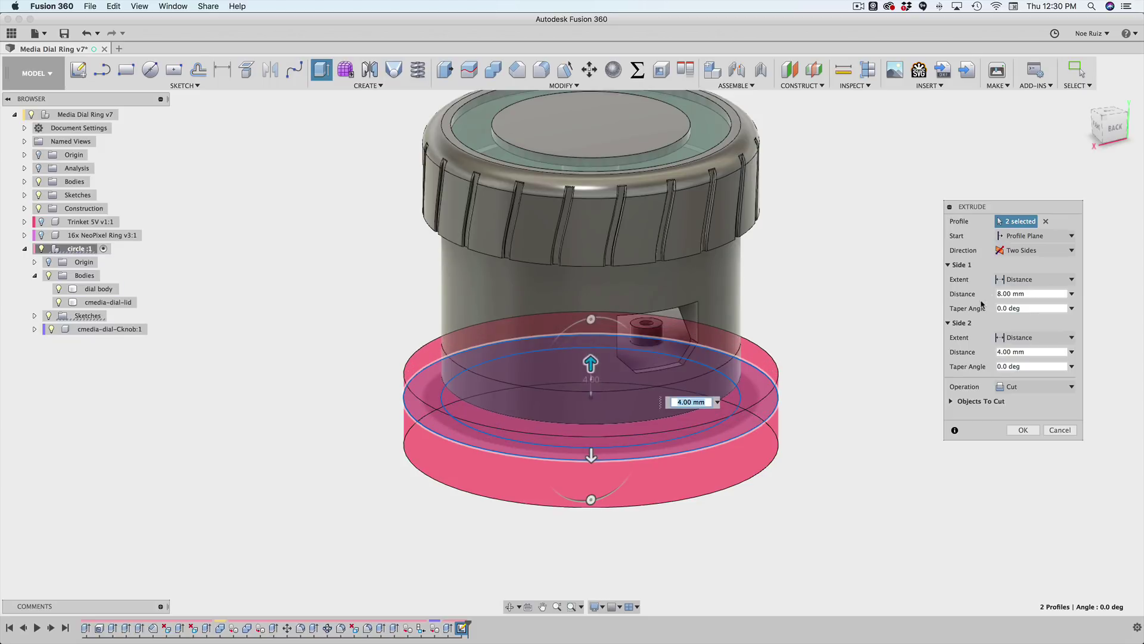
- Set the extrusion to Symmetric, 4 mm, with the Join operation
left_click(1033, 279)
left_click(1034, 250)
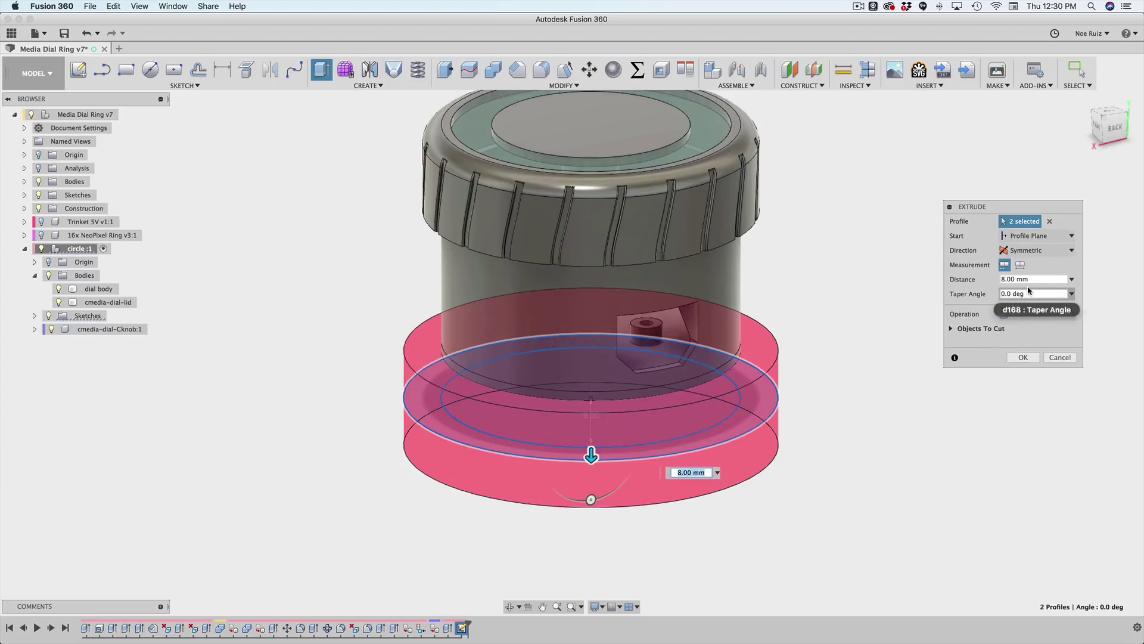
left_click_drag(591, 456, 590, 433)
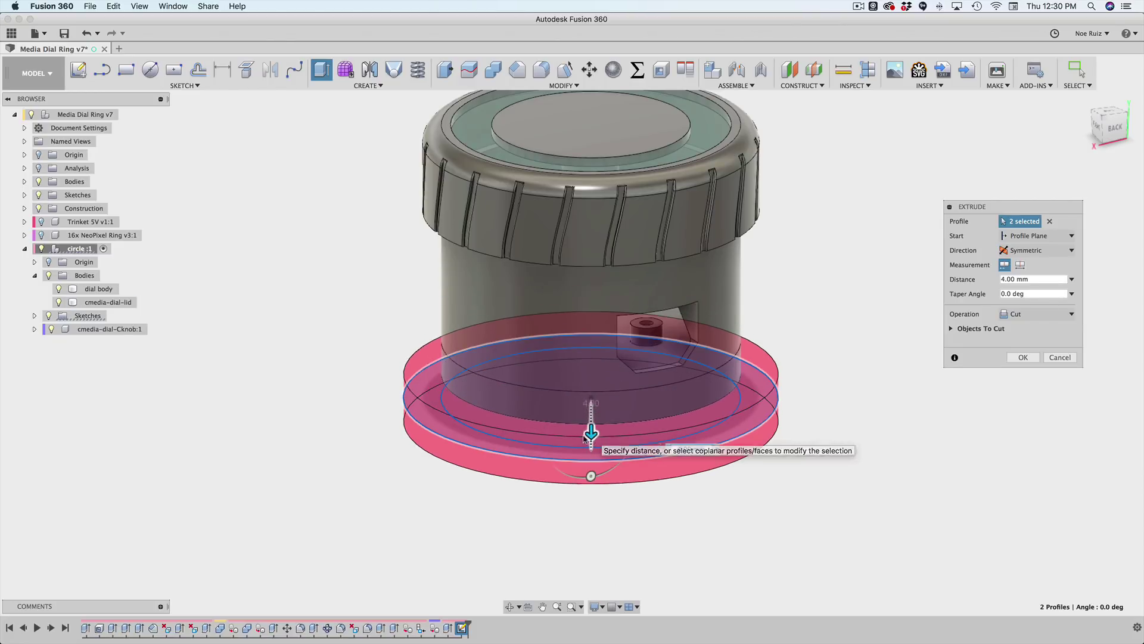
left_click(1019, 315)
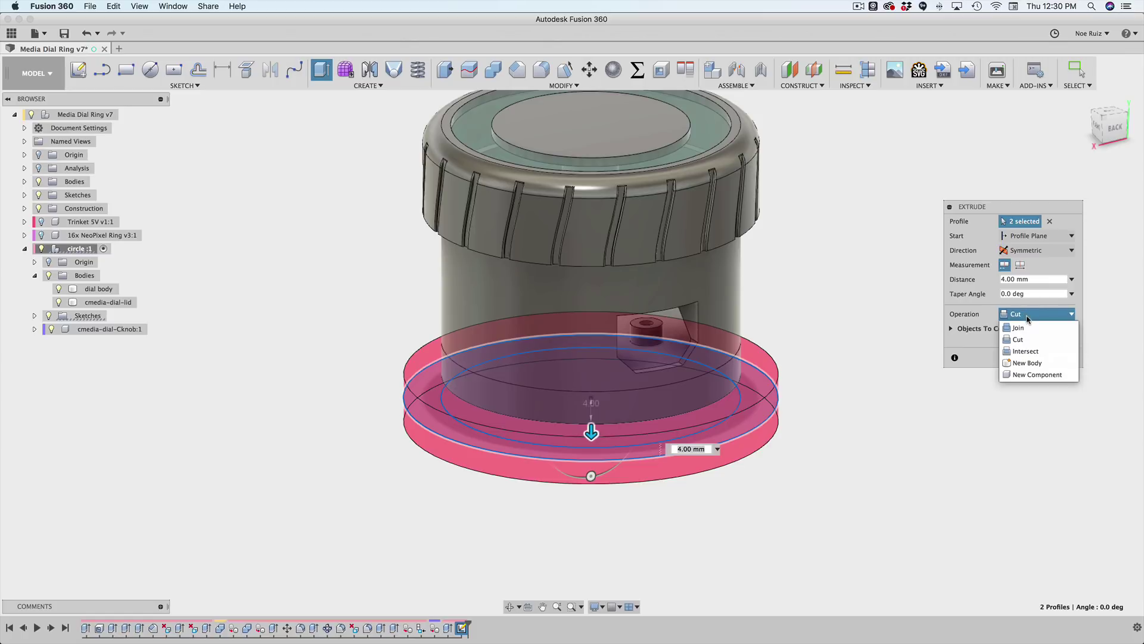
left_click(1020, 327)
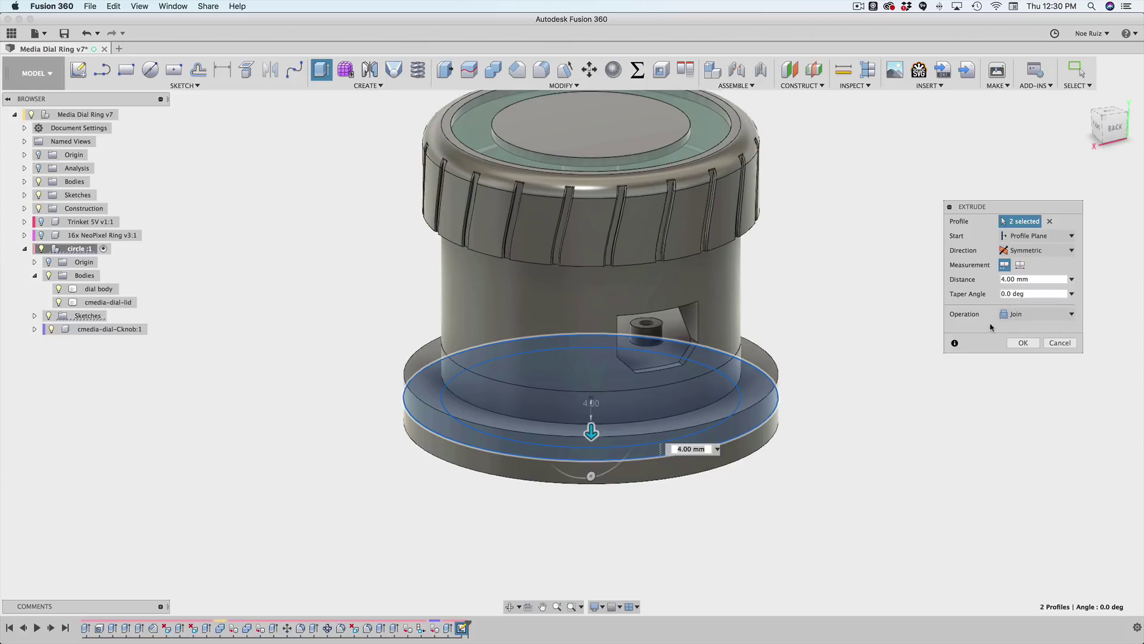
left_click(1022, 343)
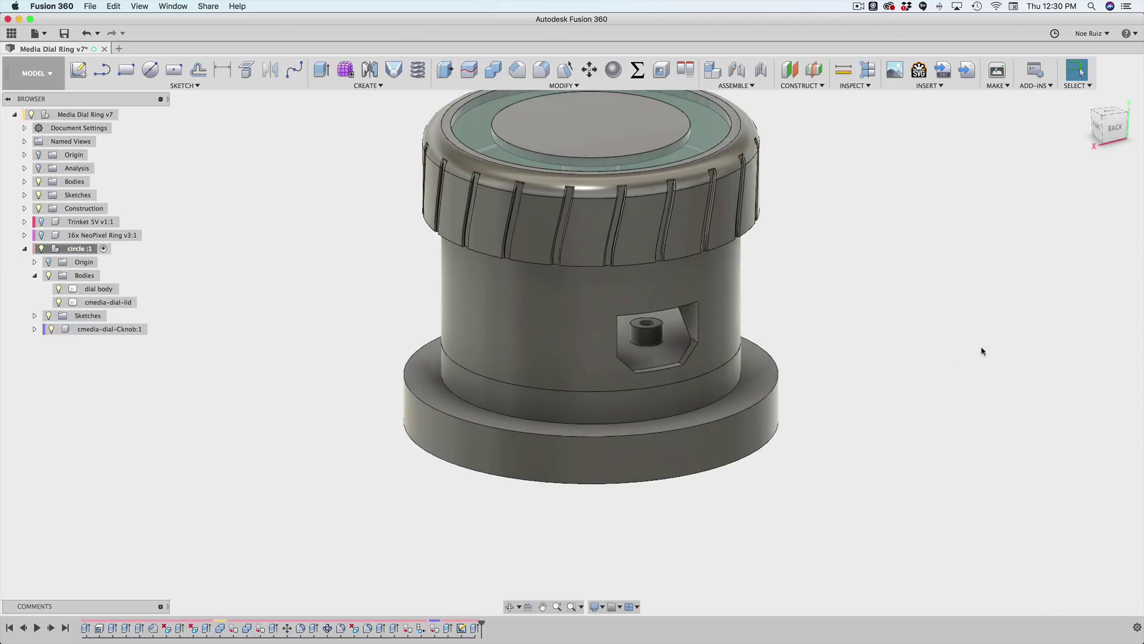
mouse_move(933, 409)
middle_mouse_down("shift")
mouse_move(866, 375)
mouse_move(965, 403)
mouse_move(932, 403)
middle_mouse_up("shift")
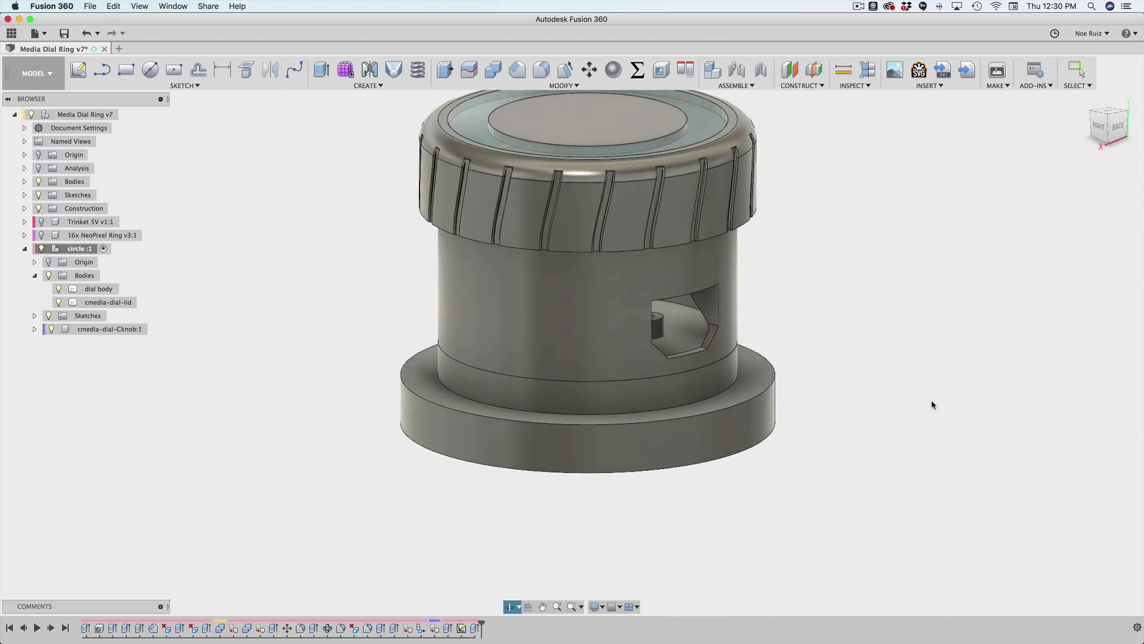
scroll(726, 371, "up", 3)
left_click(714, 369)
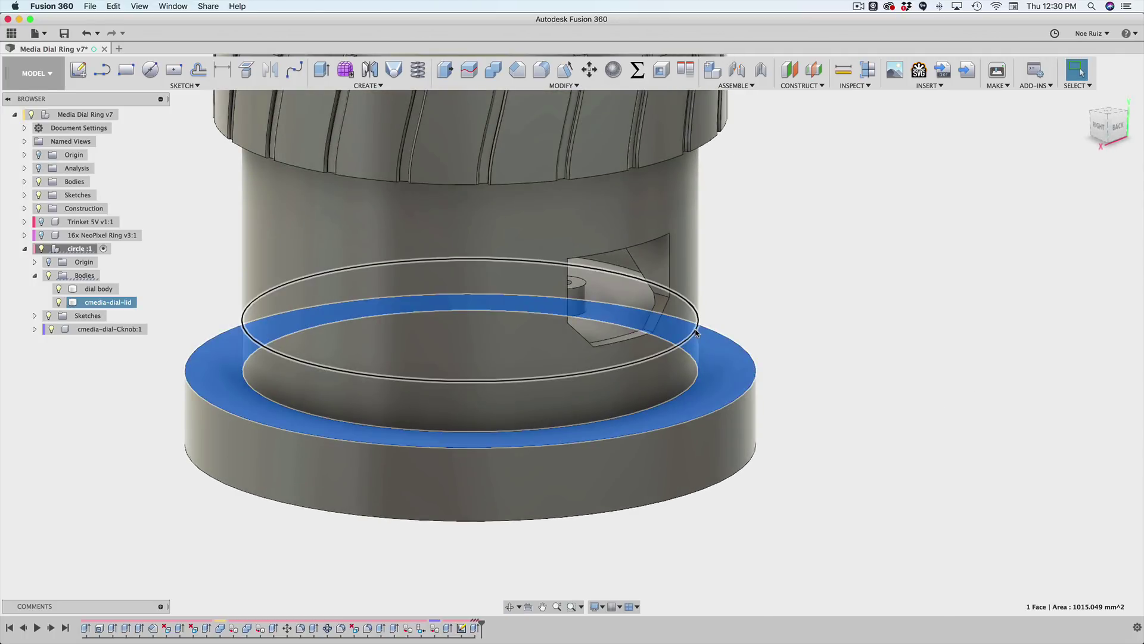
scroll(763, 324, "down", 3)
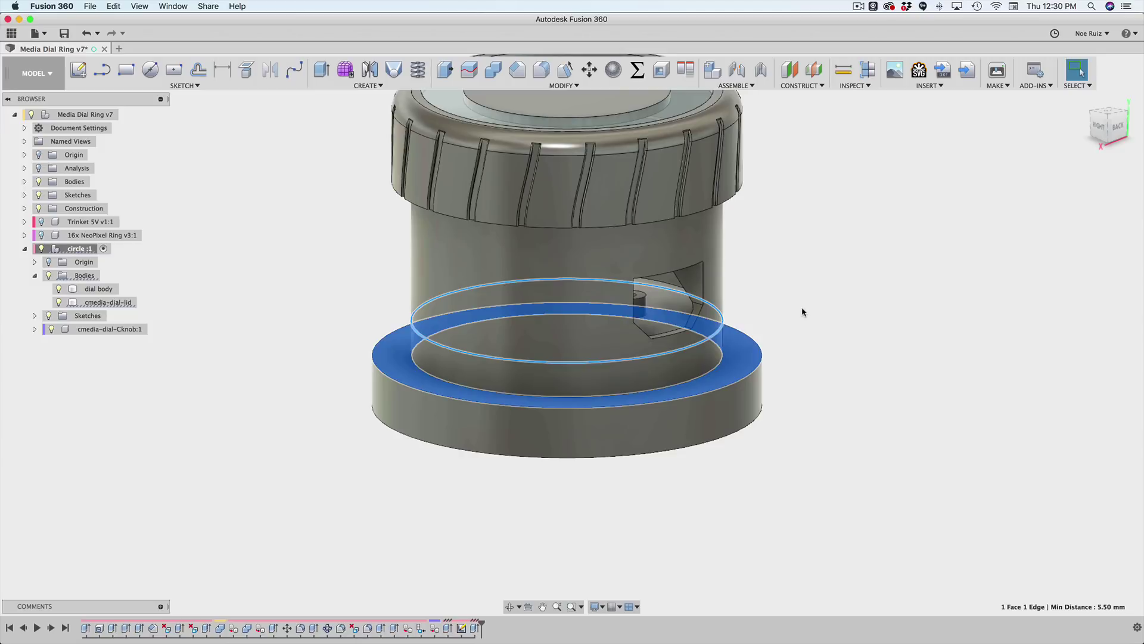
middle_click_drag(802, 311, 817, 390)
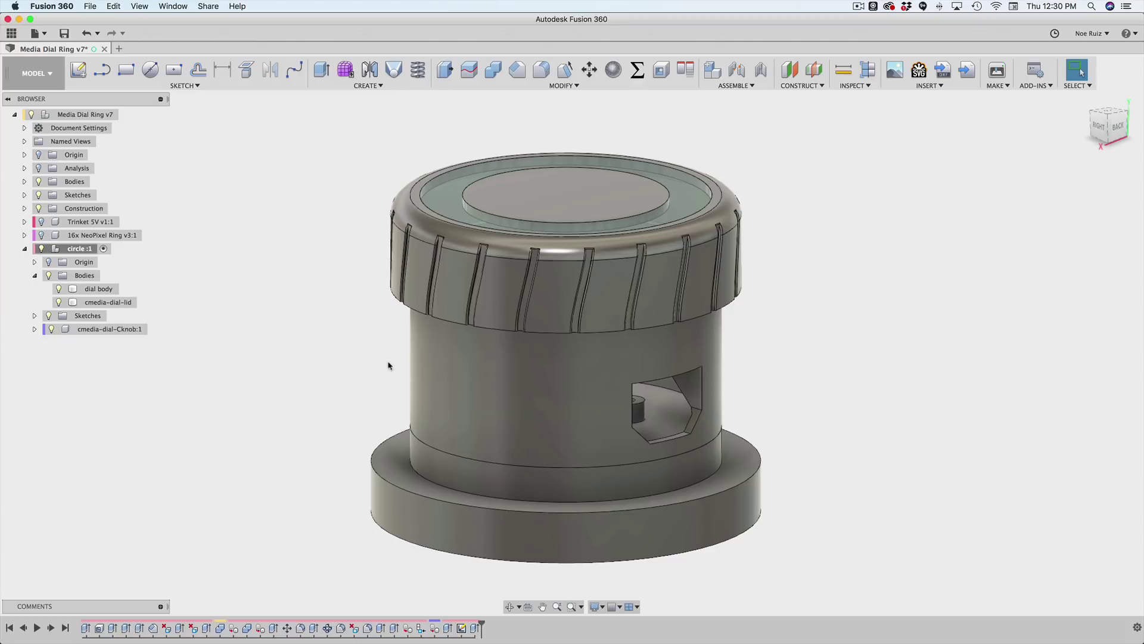
- Delete the tall translucent cylinder and hide the ribbed dial body
left_click(484, 392)
left_click(492, 396)
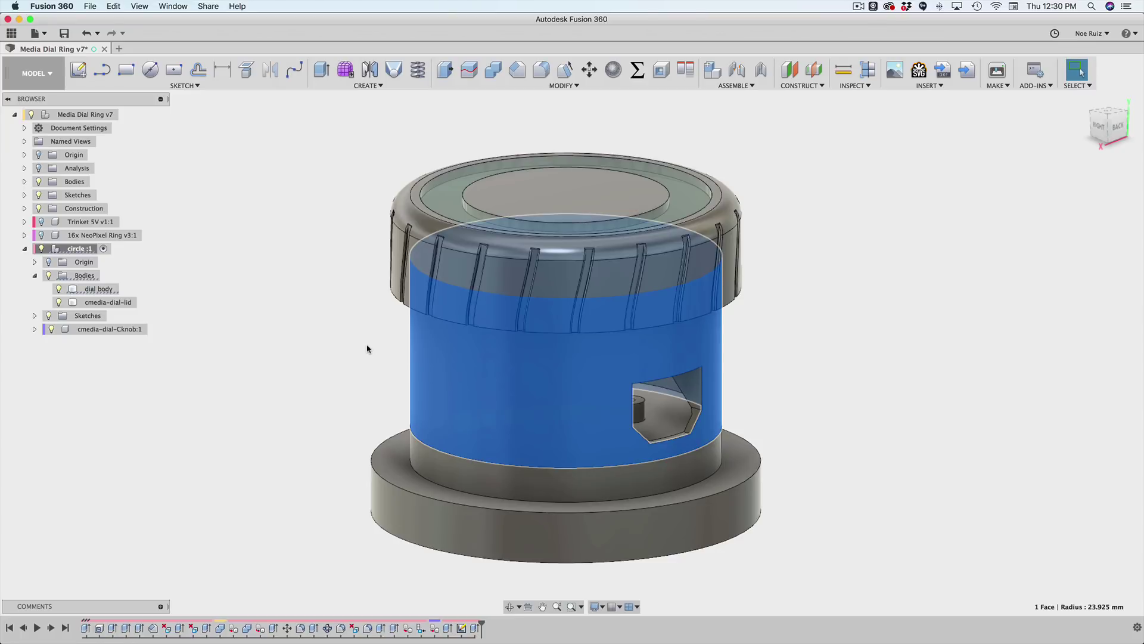
key("Delete")
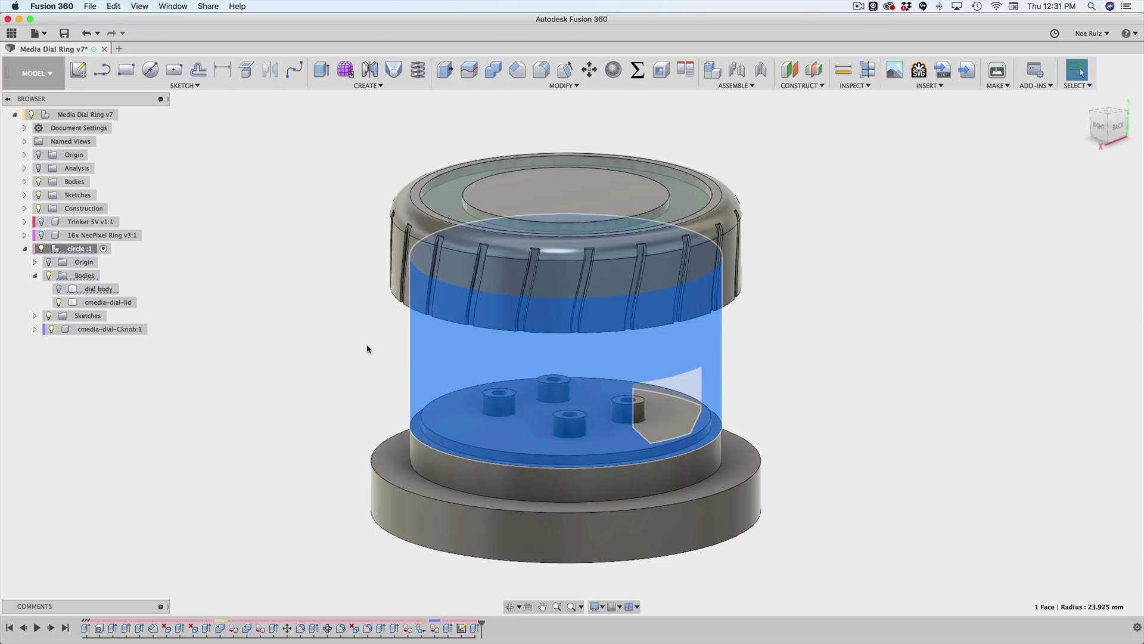
left_click(417, 274)
scroll(464, 262, "up", 3)
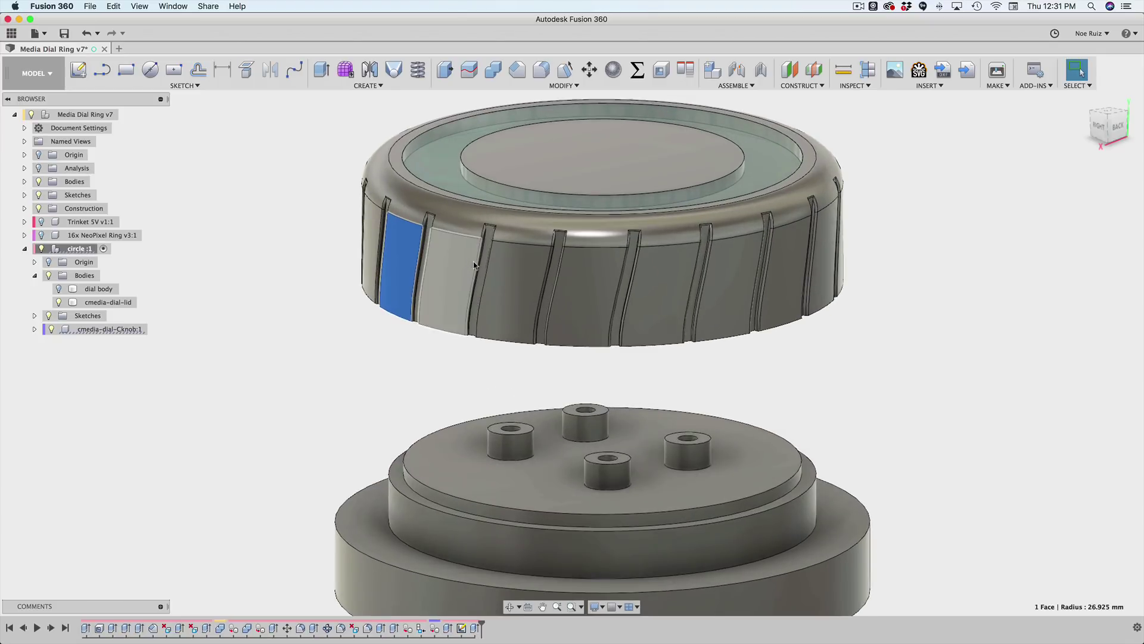
left_click(476, 266)
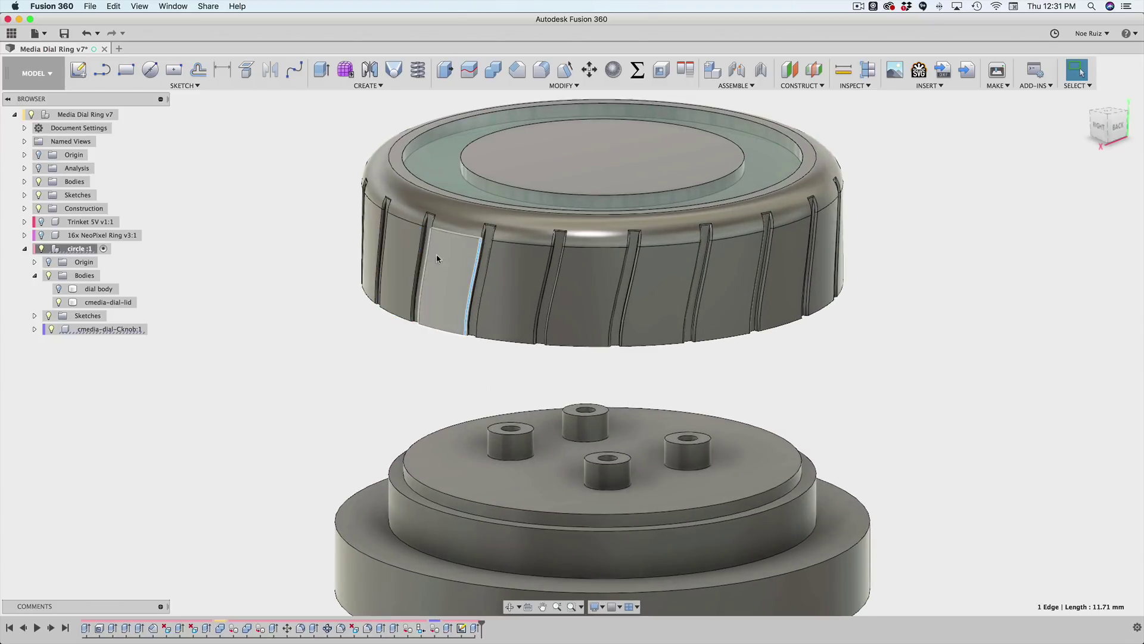
scroll(359, 351, "down", 2)
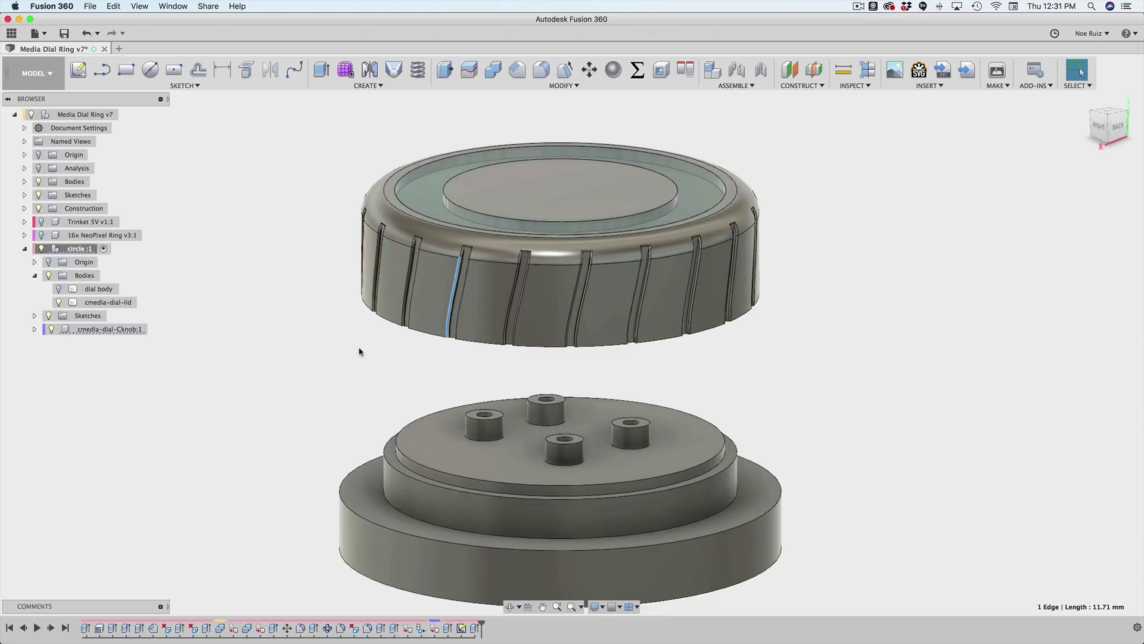
key("v")
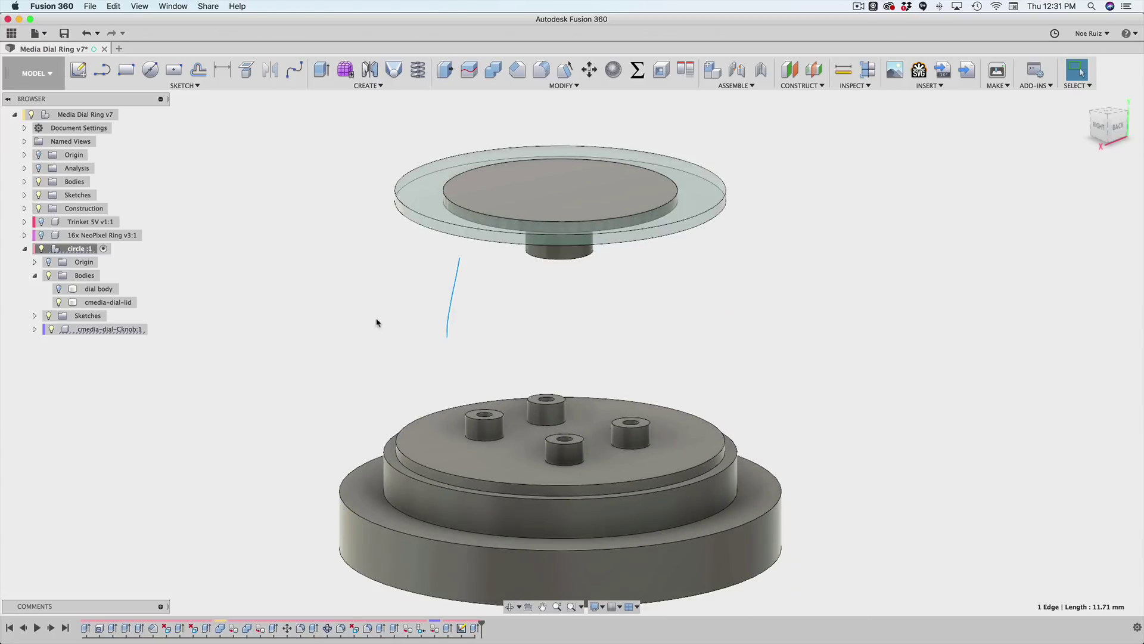
- Hide the lid ring and upper disc, then view the base with its four standoff posts
left_click(839, 286)
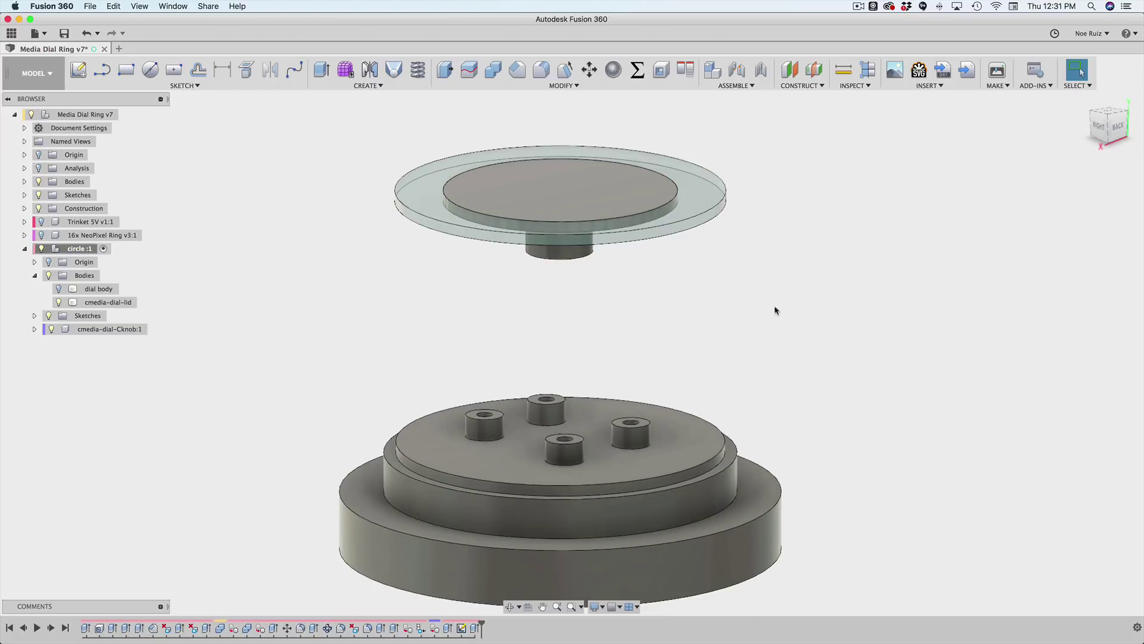
left_click(712, 187)
key("v")
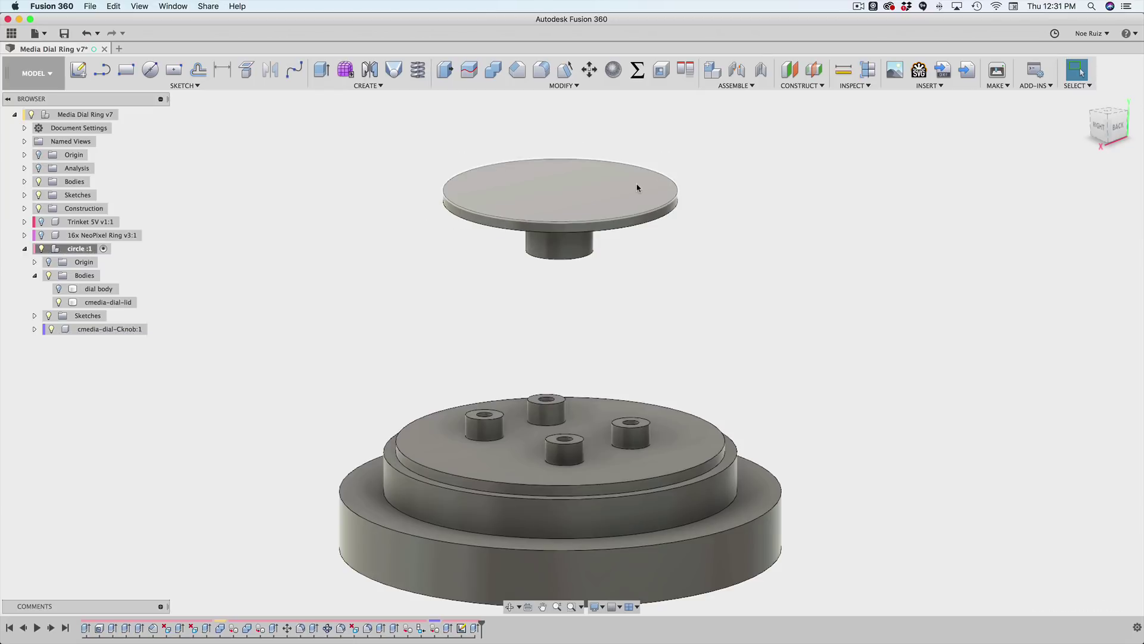
left_click(637, 187)
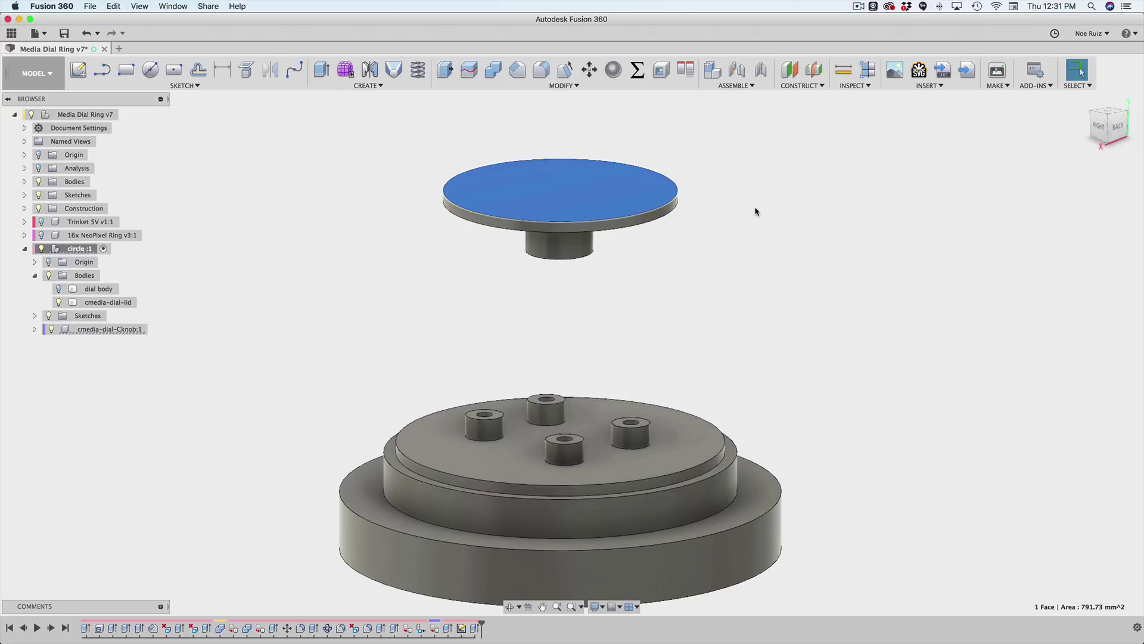
key("v")
left_click(318, 256)
middle_click_drag(304, 403, 315, 348, "shift")
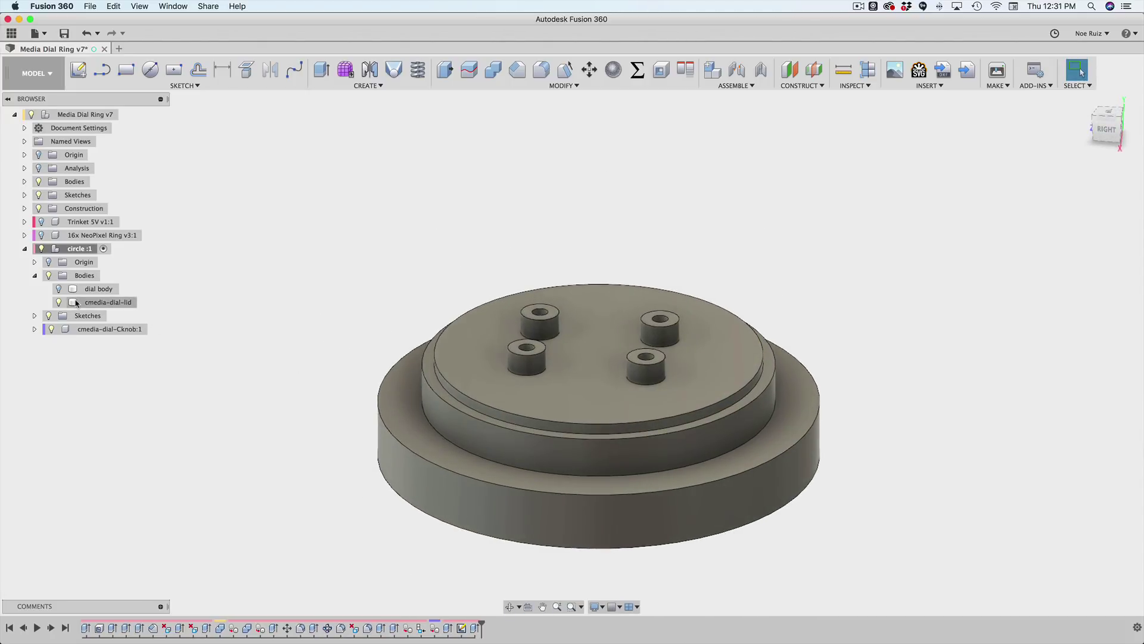
- Expand circle:1's Sketches folder to show Sketch1 overlaid on the stepped base
left_click(95, 318)
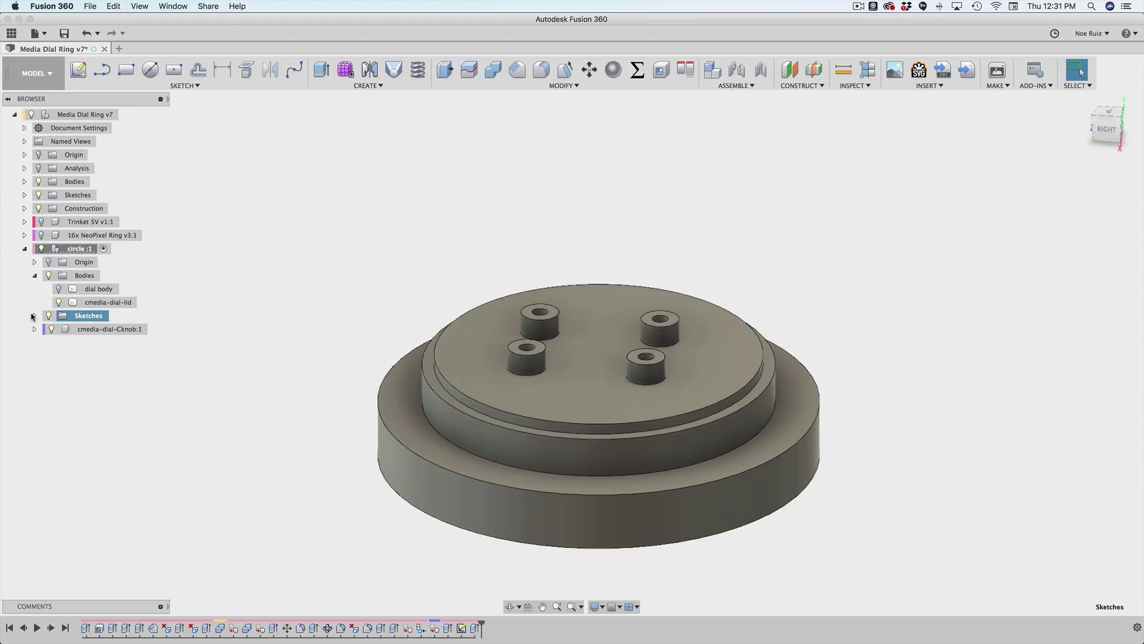
left_click(34, 315)
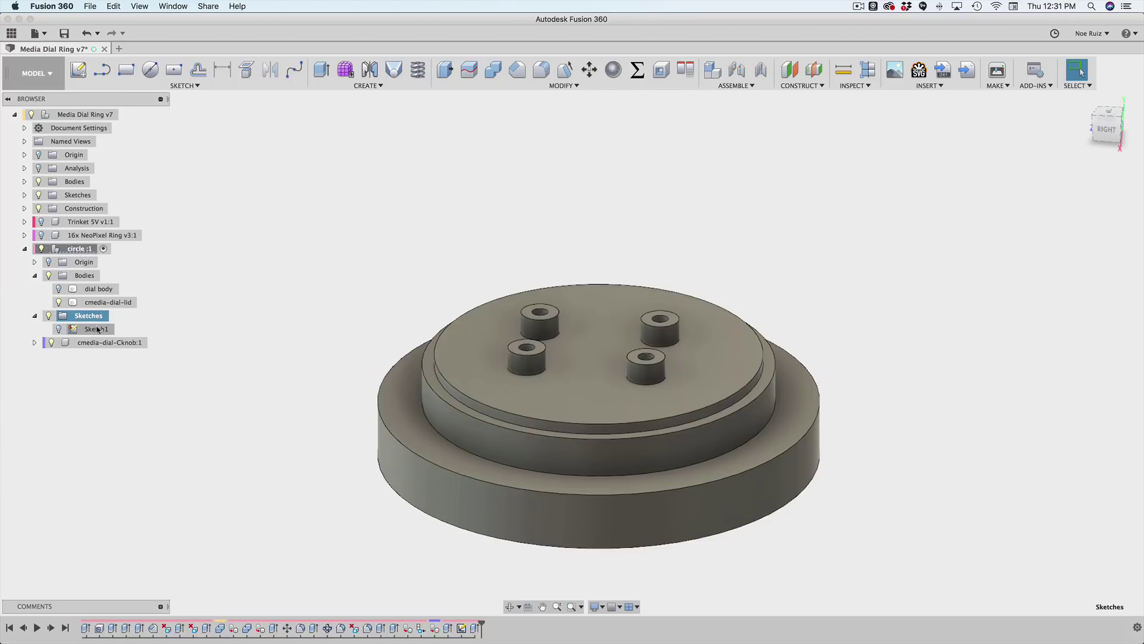
middle_click_drag(173, 388, 276, 444, "shift")
left_click(366, 432)
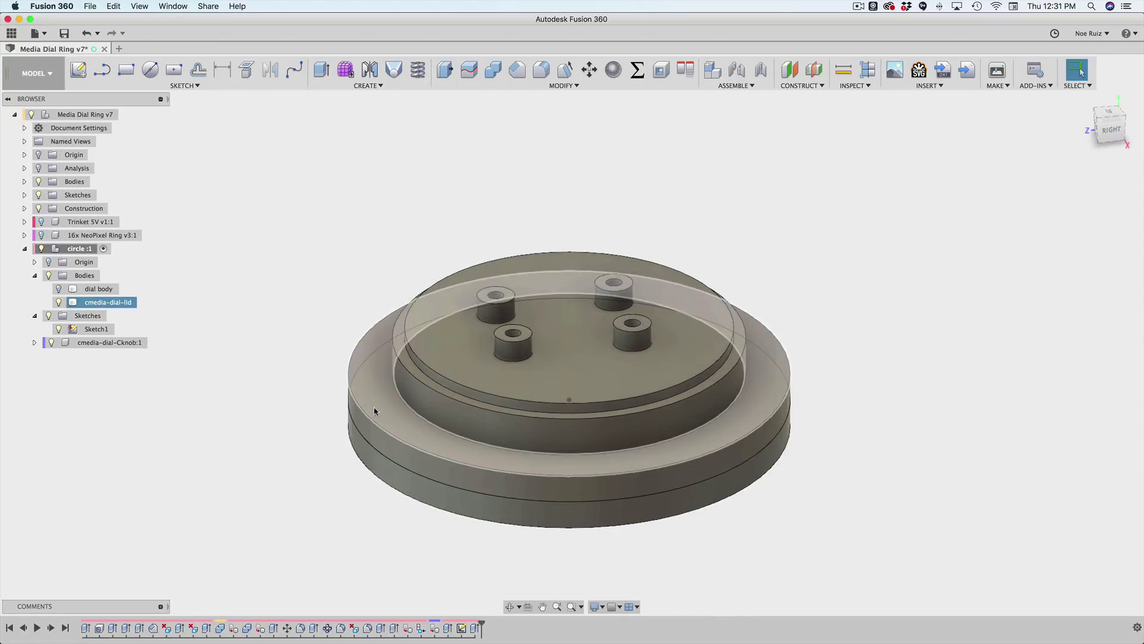
left_click(285, 372)
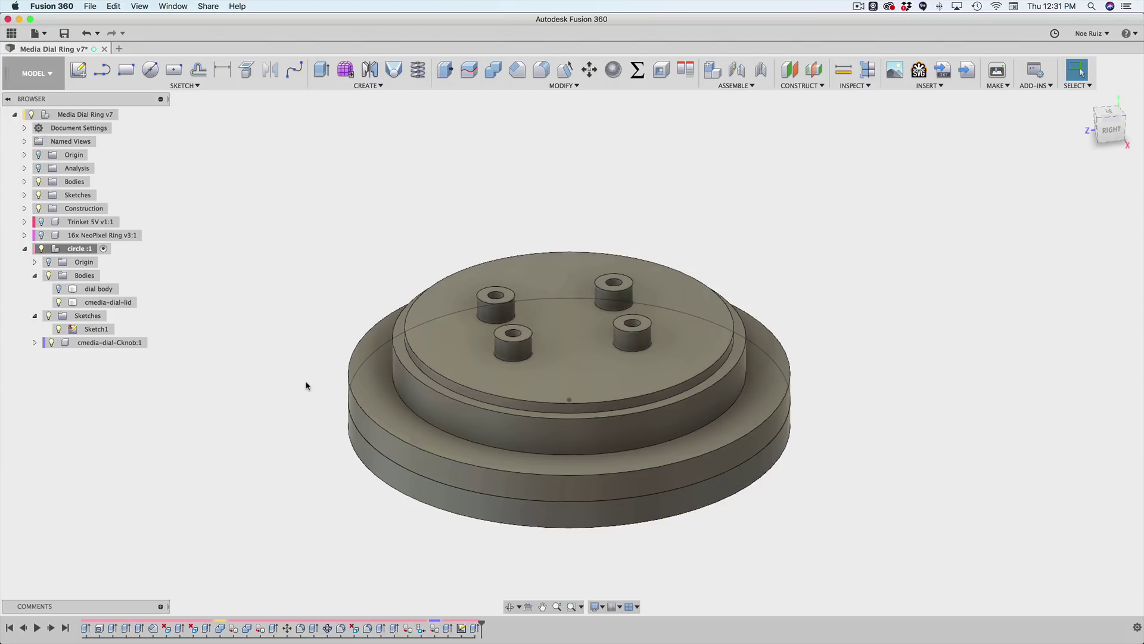
- Start an extrusion with both Sketch1 profiles, the outer ring and inner ring, selected
key("e")
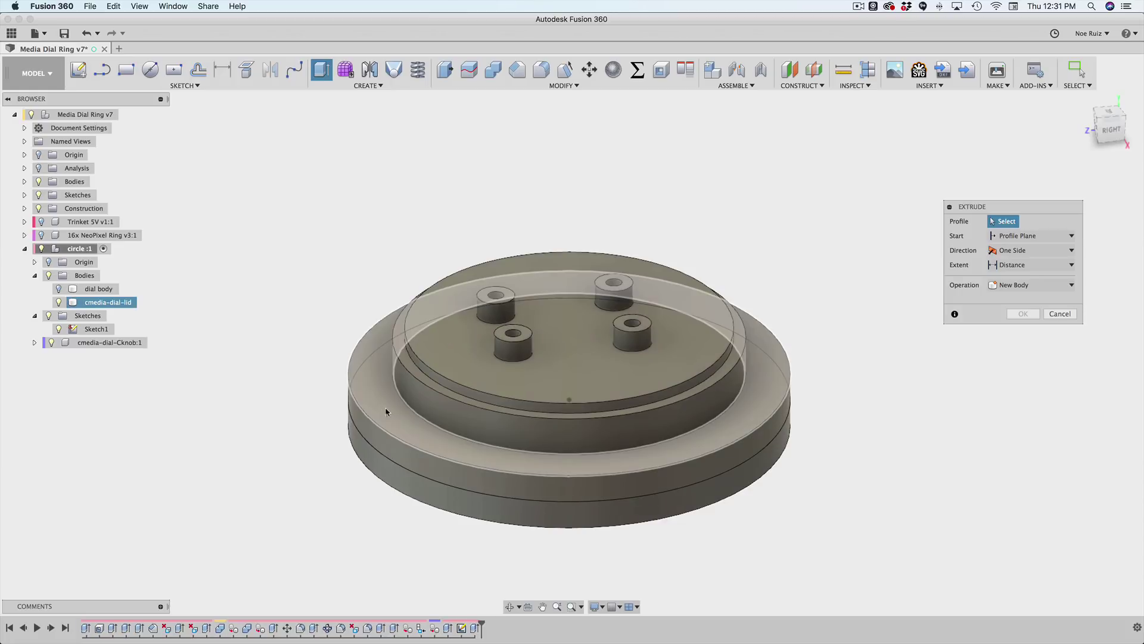
left_click(368, 403)
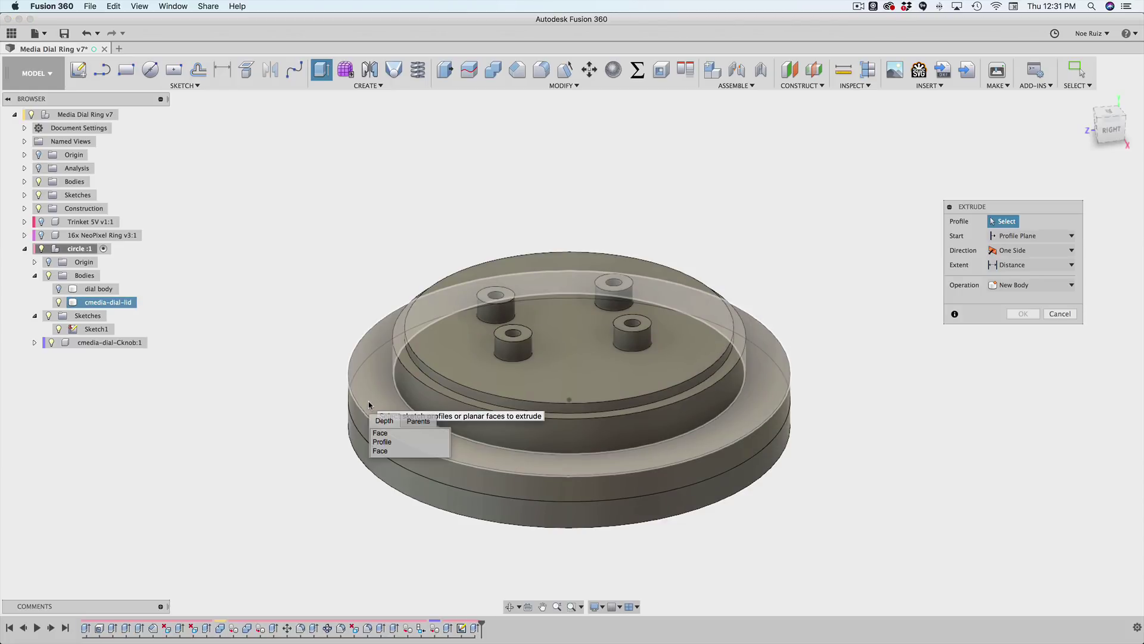
left_click(390, 443)
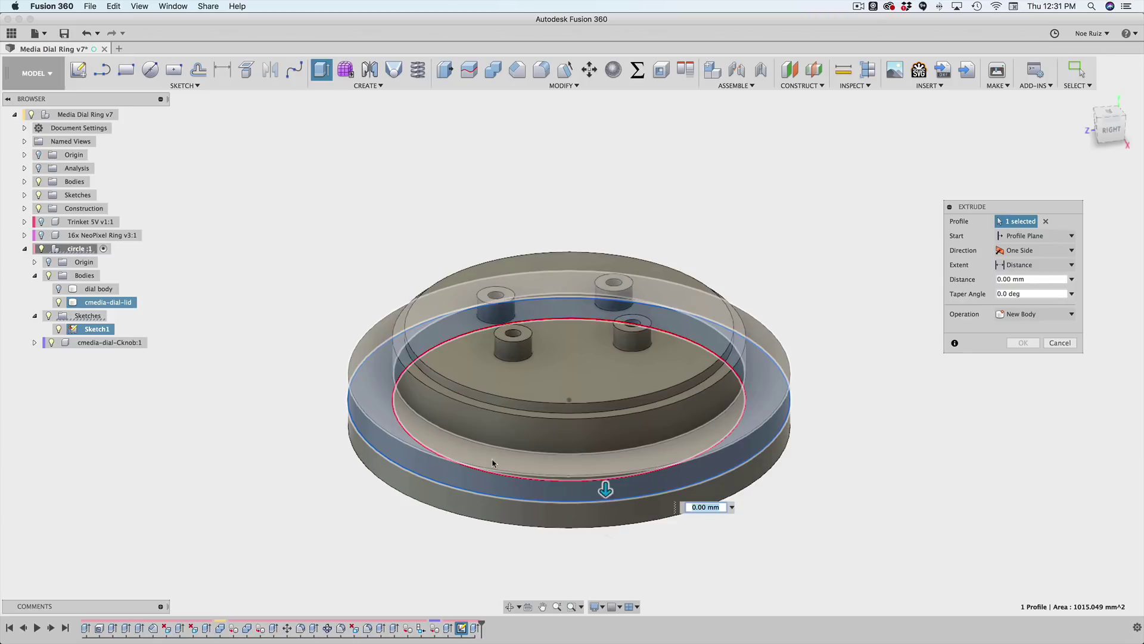
left_click(451, 447)
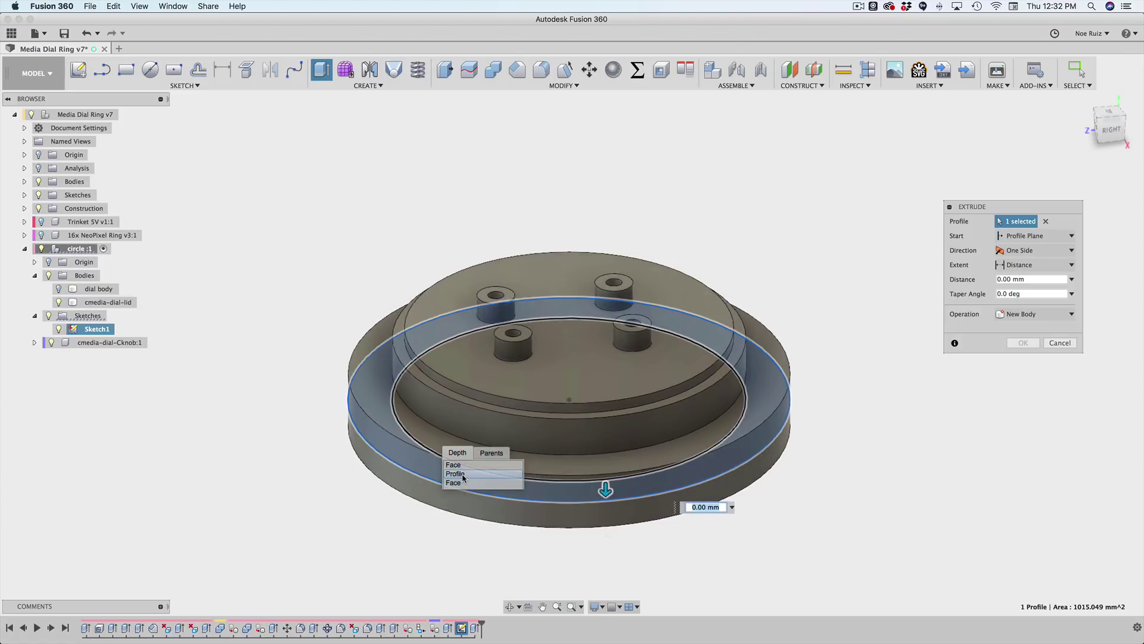
left_click(458, 473)
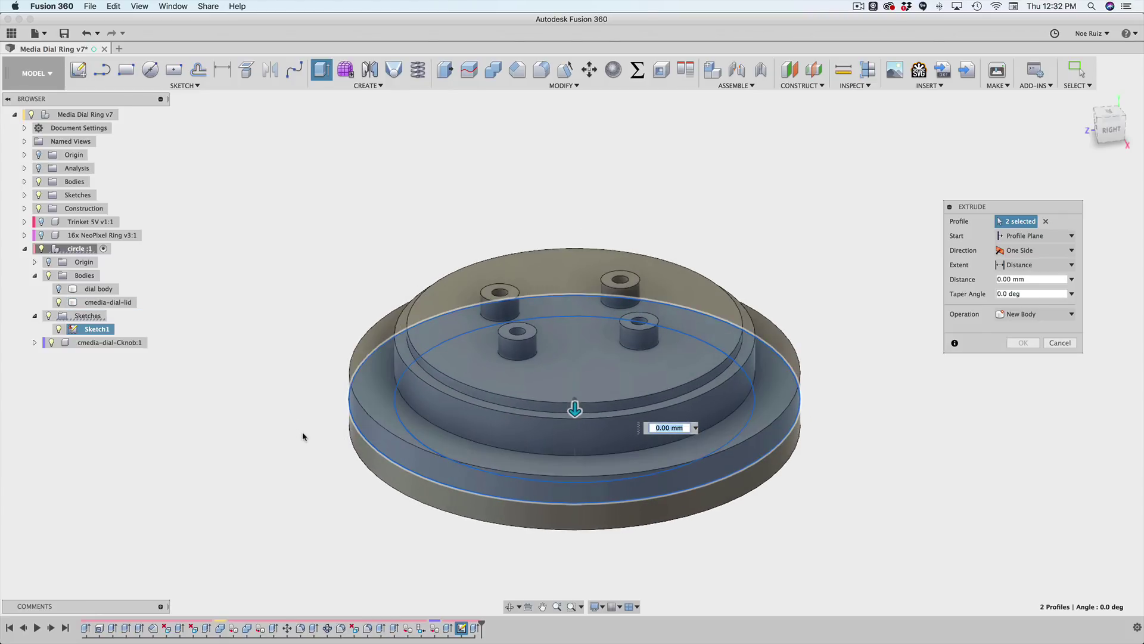
middle_click_drag(391, 376, 346, 390, "shift")
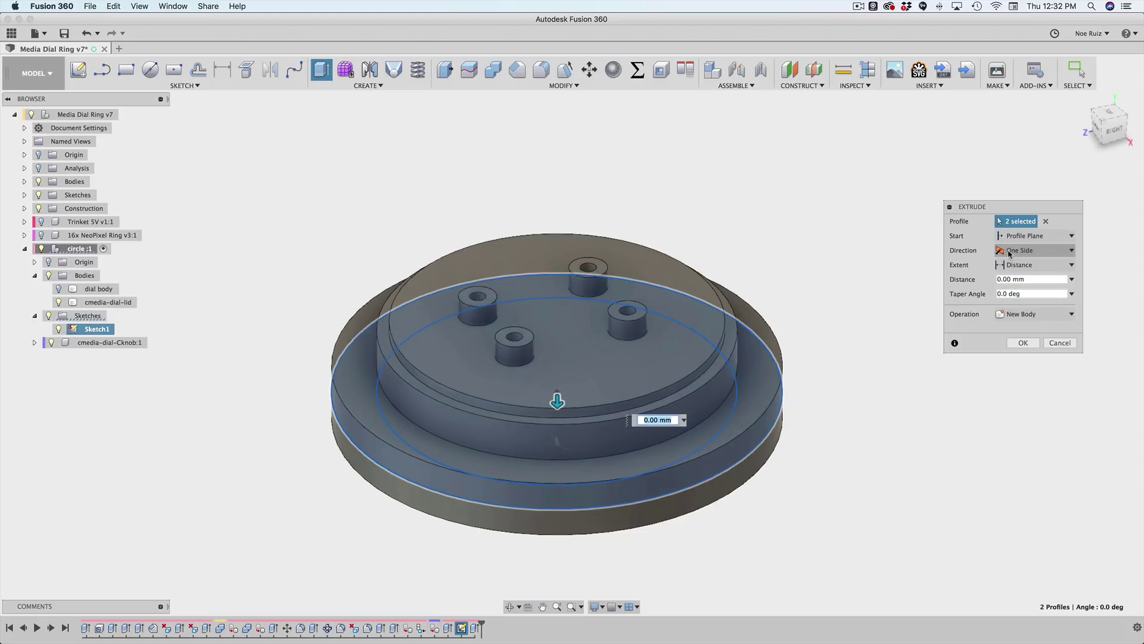
- Set the extrusion to start From Object at the chosen base face
left_click(1017, 237)
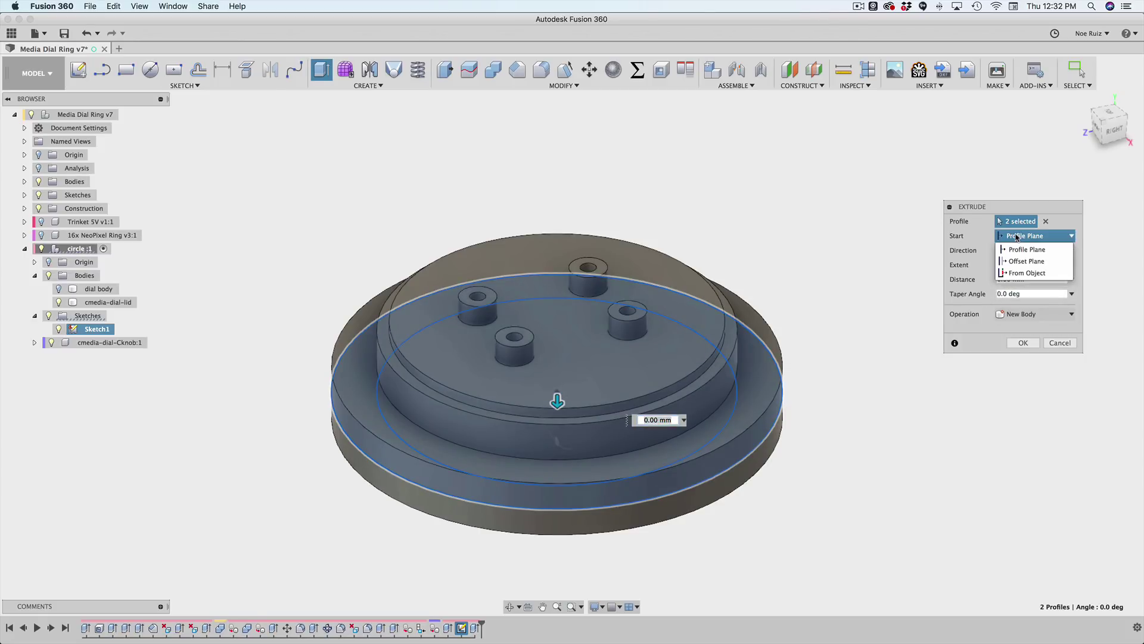
left_click(1028, 273)
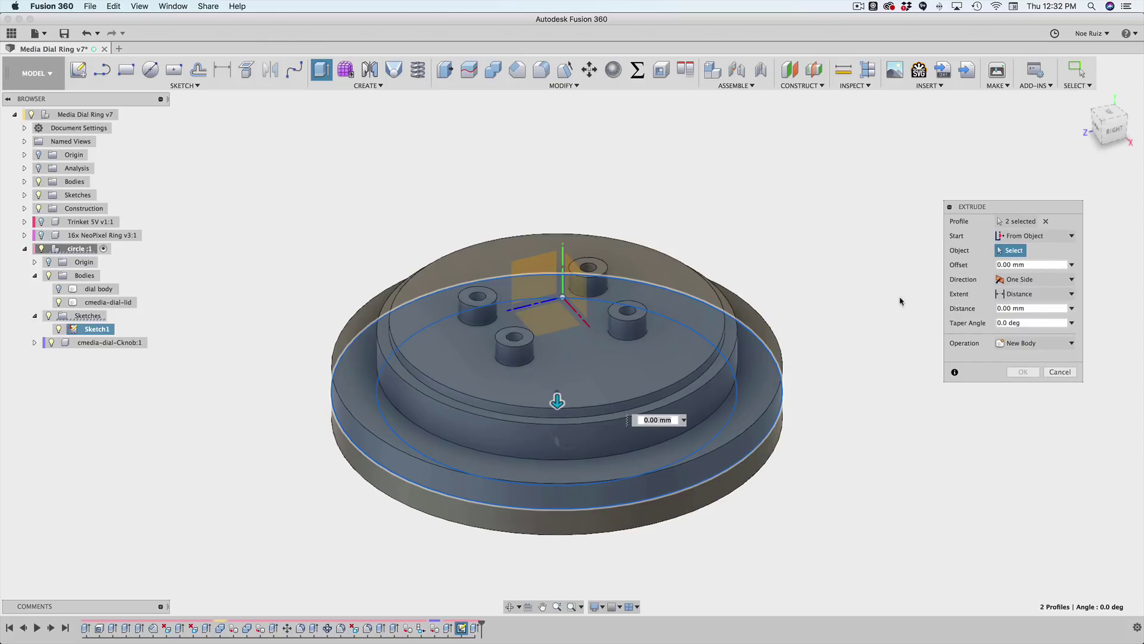
middle_click_drag(877, 325, 834, 316, "shift")
scroll(793, 358, "up", 3)
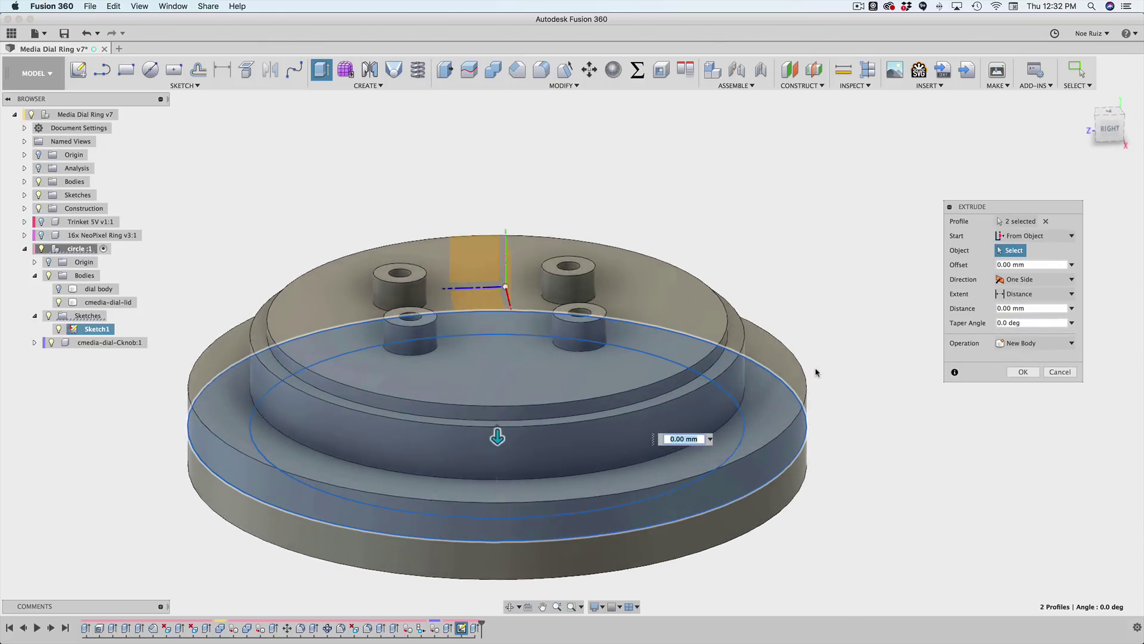
left_click(781, 368)
scroll(804, 366, "down", 2)
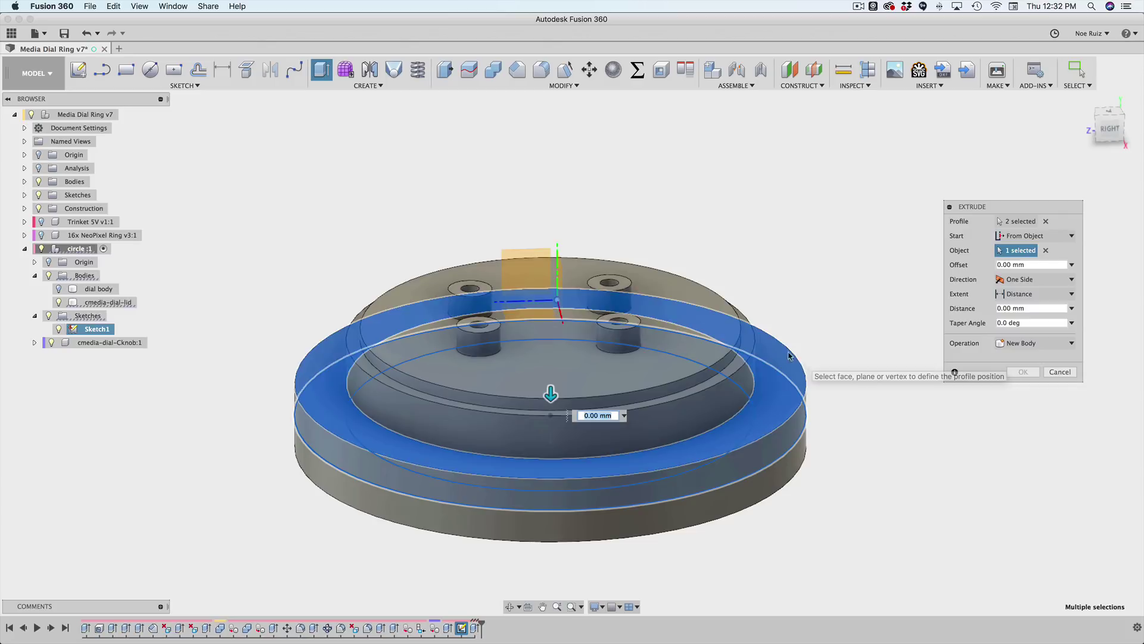
- Set the extrusion extent To Object, ending at the ring face
left_click(1018, 295)
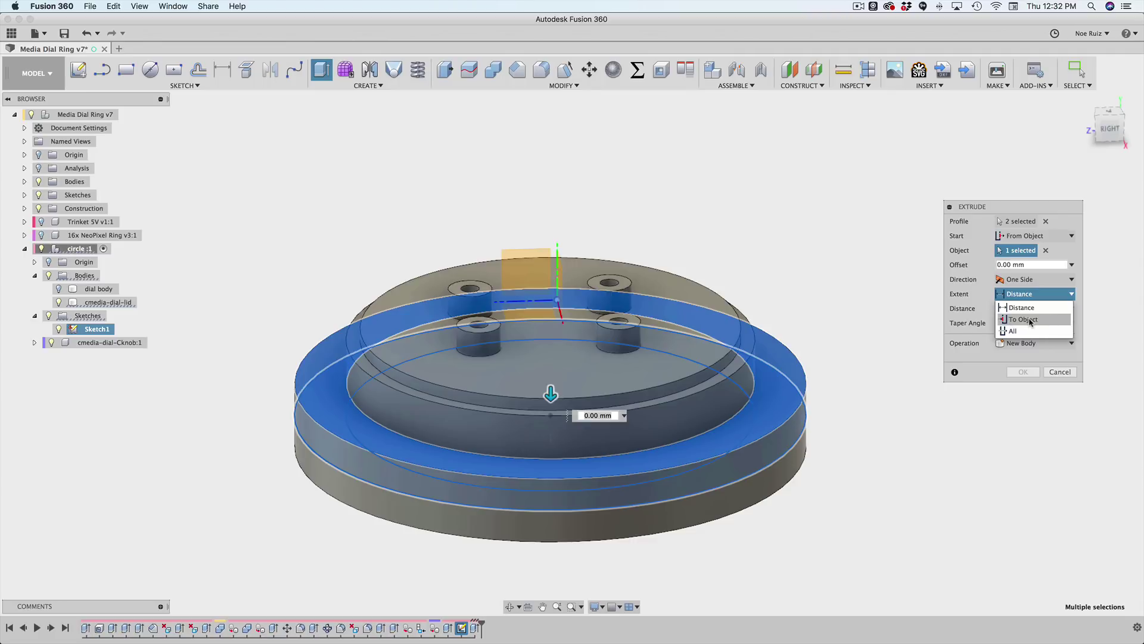
left_click(1029, 320)
scroll(856, 385, "up", 6)
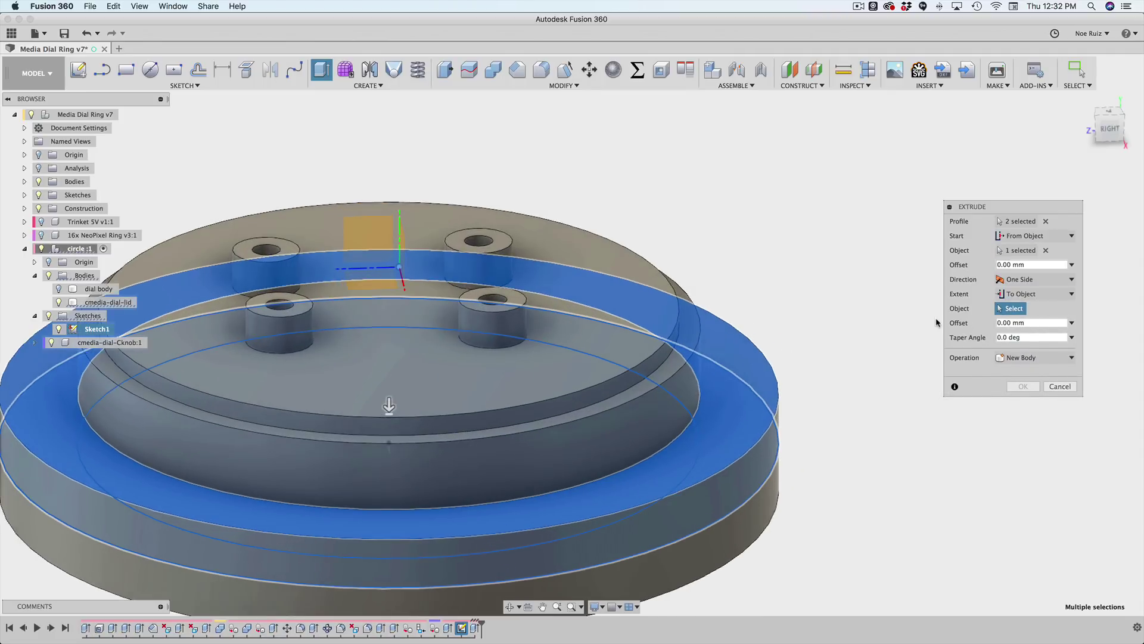
scroll(892, 336, "down", 2)
scroll(892, 336, "up", 3)
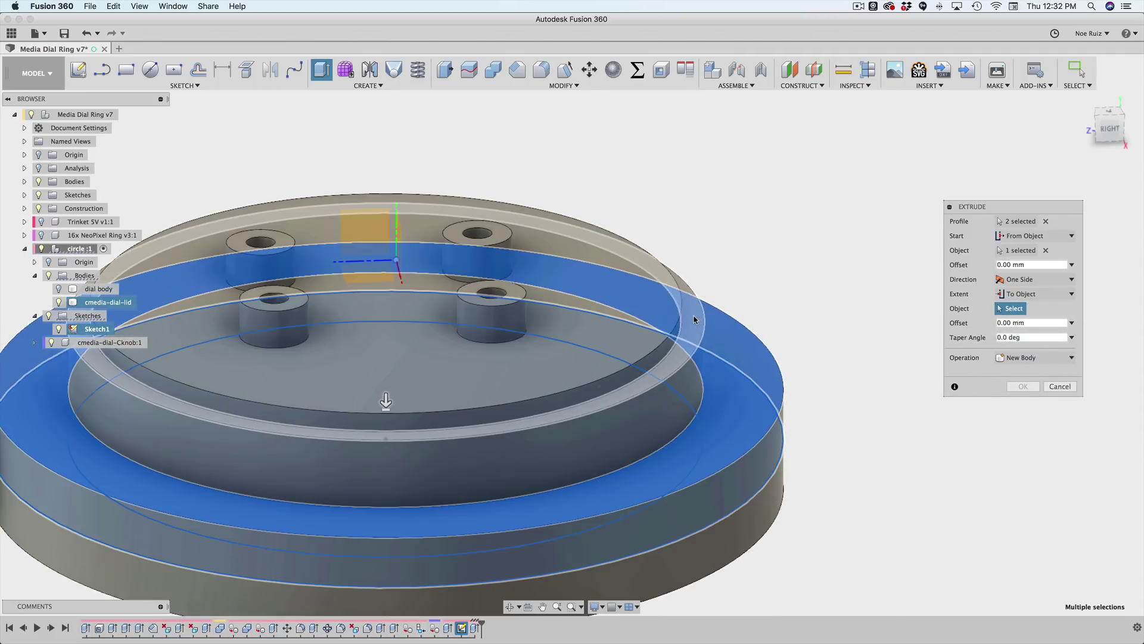
left_click(694, 320)
scroll(694, 320, "down", 5)
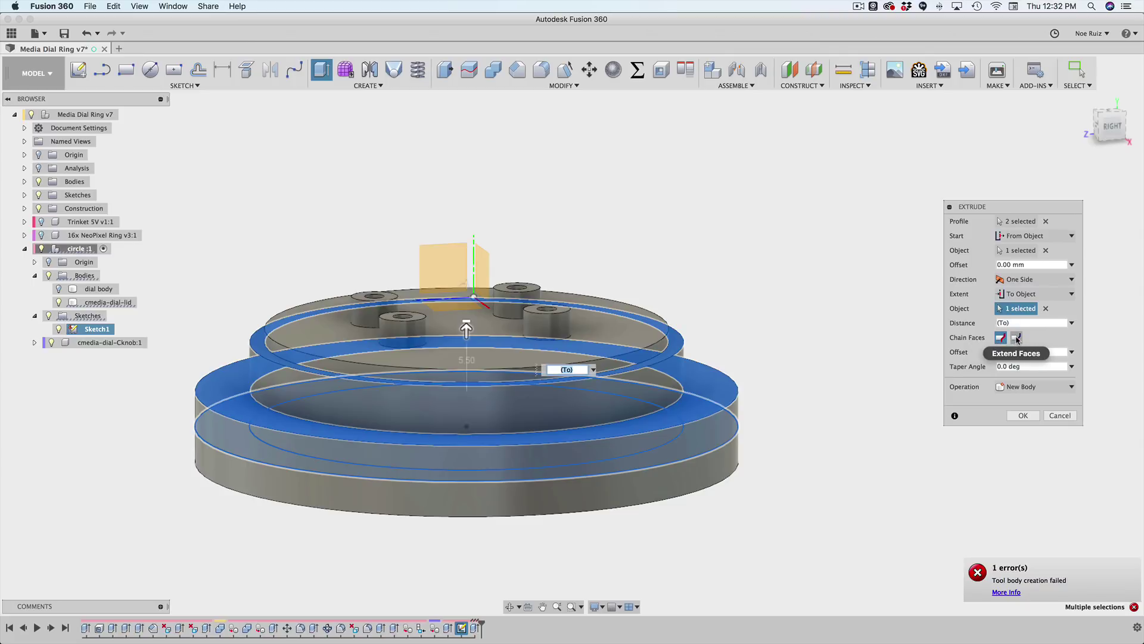
- Enable Extend Faces and change the operation to Join
left_click(1016, 337)
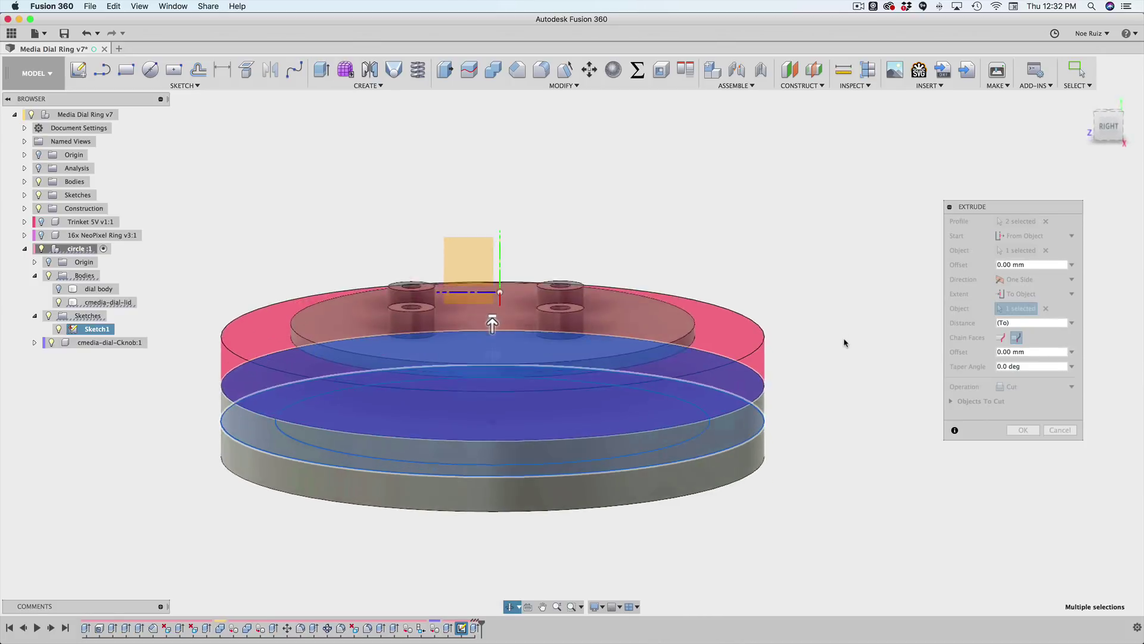
left_click(1011, 394)
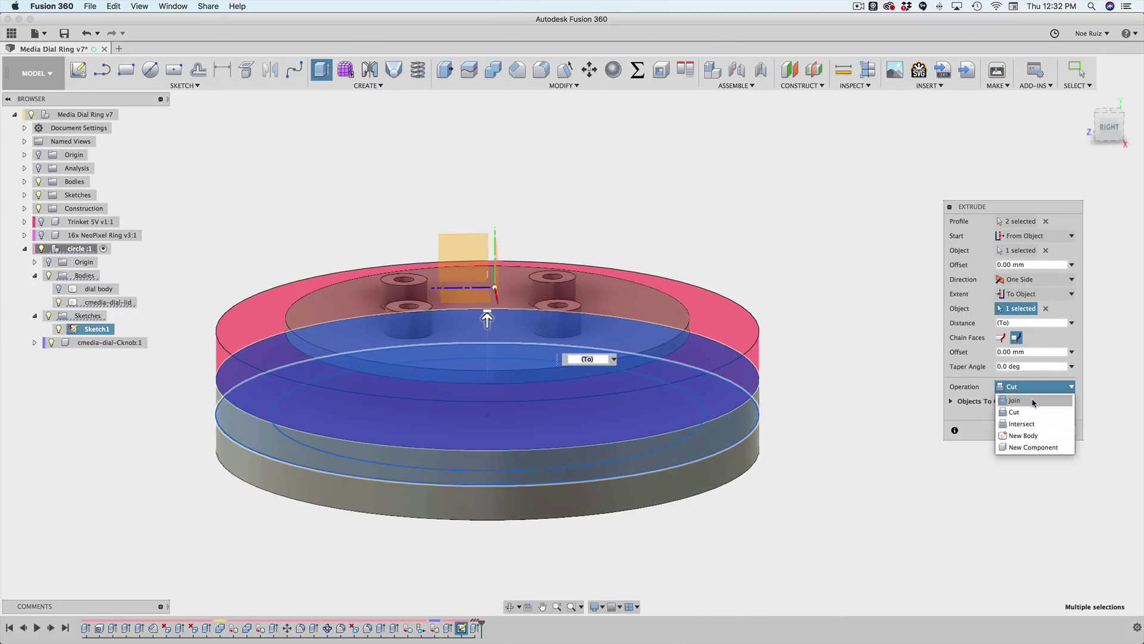
left_click(1034, 403)
middle_click_drag(838, 374, 749, 351, "shift")
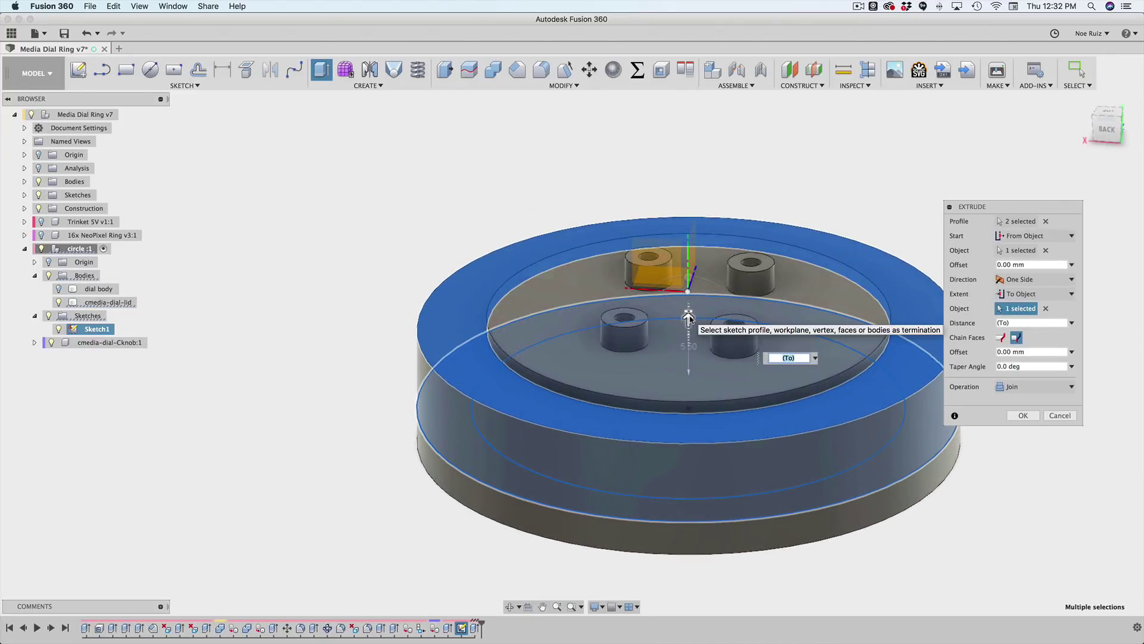
- Set the ring's taper angle to -45.0 deg and commit the join extrusion
key("Tab")
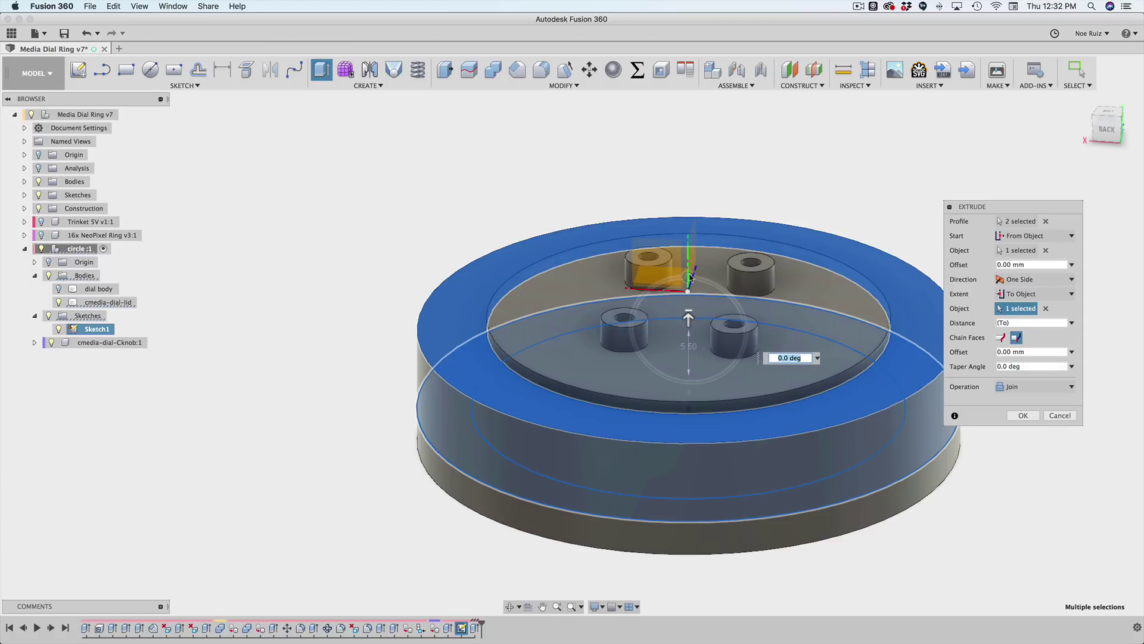
middle_click_drag(664, 316, 690, 334, "shift")
left_click_drag(694, 357, 714, 375)
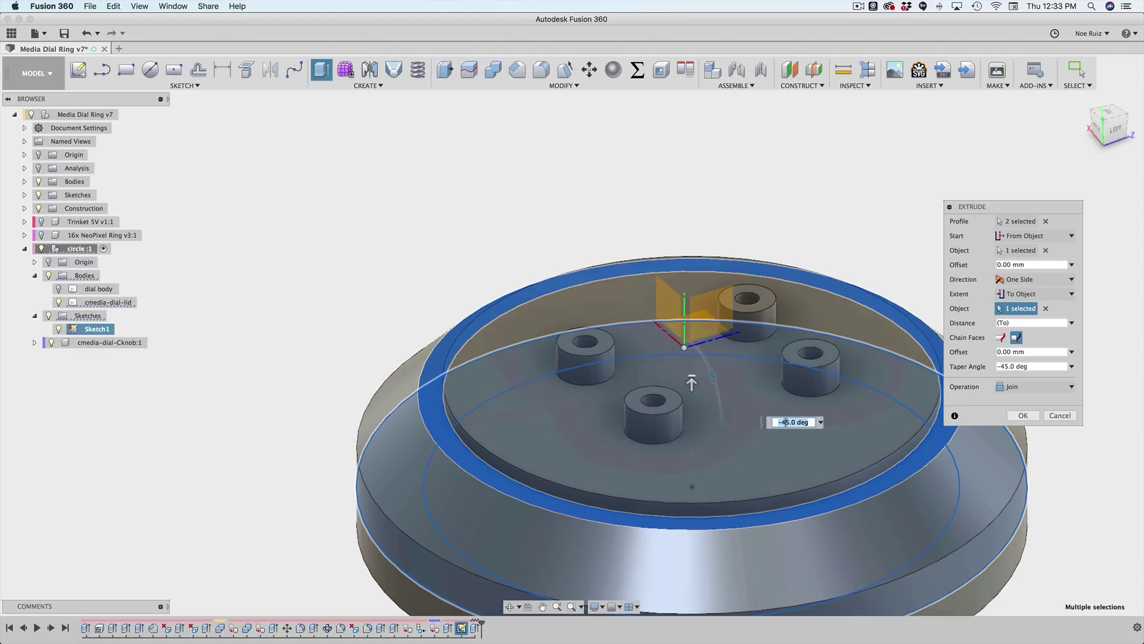
scroll(594, 300, "down", 3)
middle_click_drag(382, 327, 623, 326, "shift")
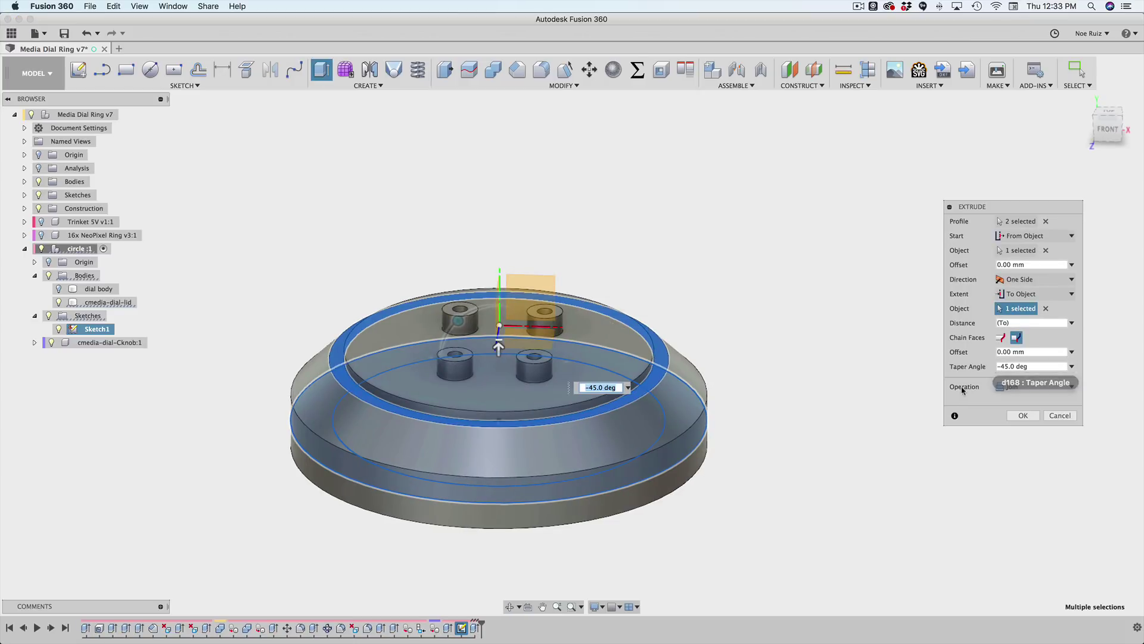
left_click(1023, 415)
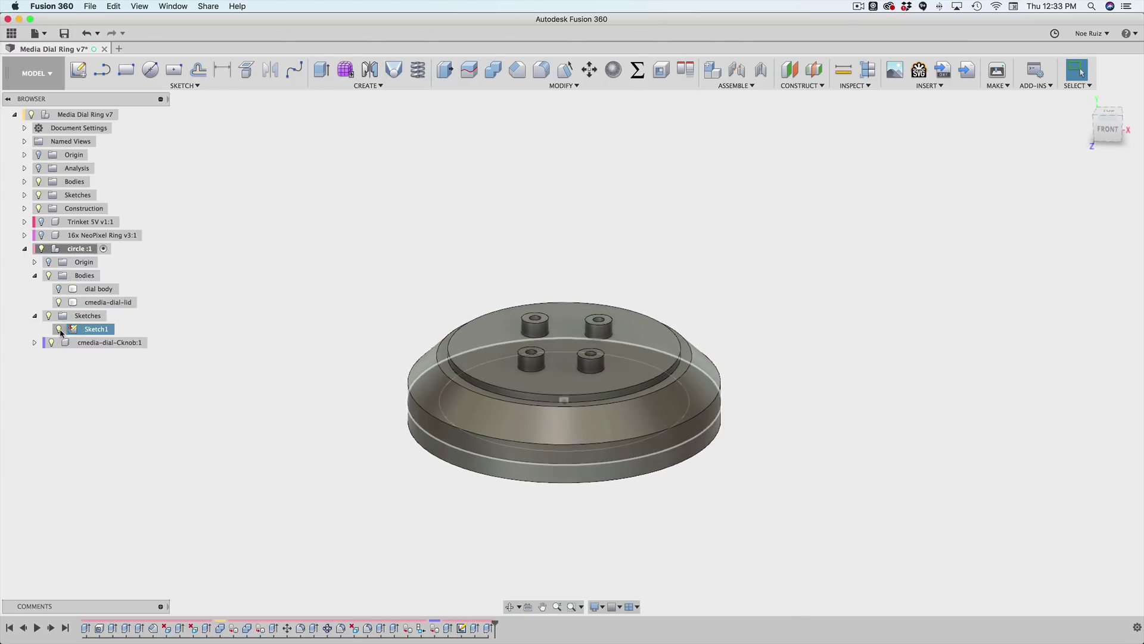
- Show the dial body plus the knob cap, knurled knob ring and lid bodies
mouse_move(224, 390)
middle_mouse_down("shift")
mouse_move(214, 363)
mouse_move(214, 399)
middle_mouse_up("shift")
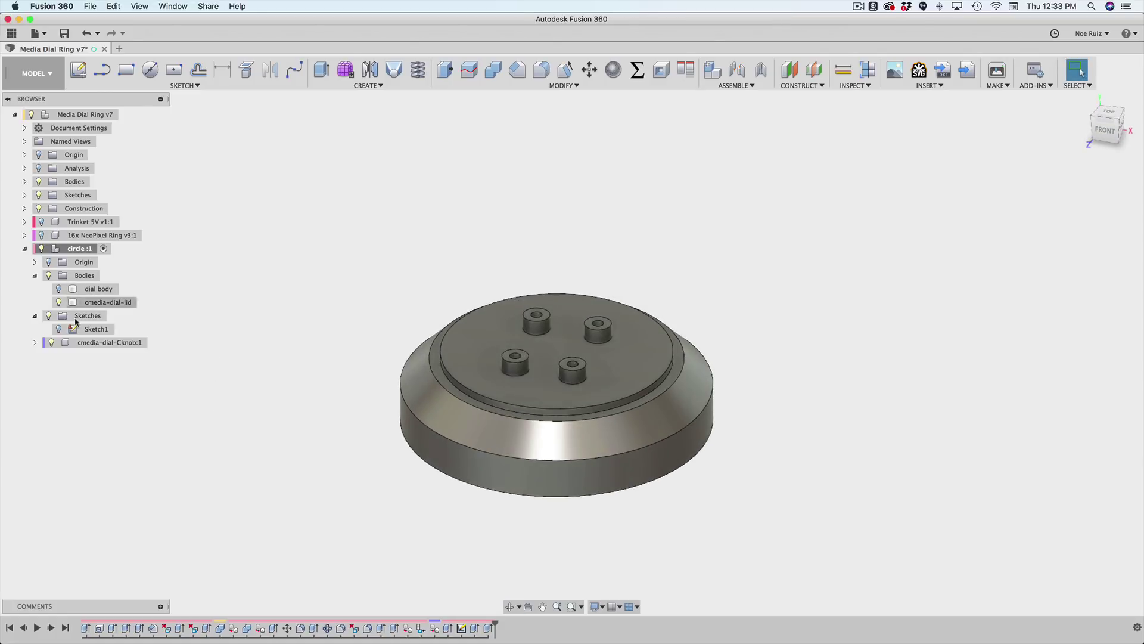
left_click(58, 289)
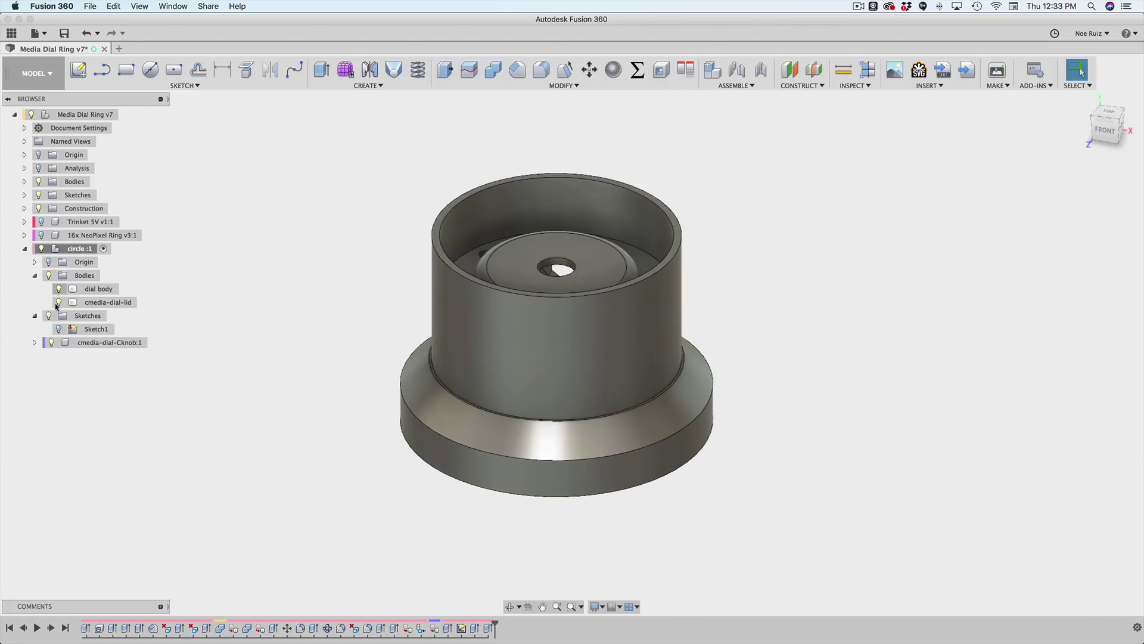
left_click(34, 343)
left_click(45, 370)
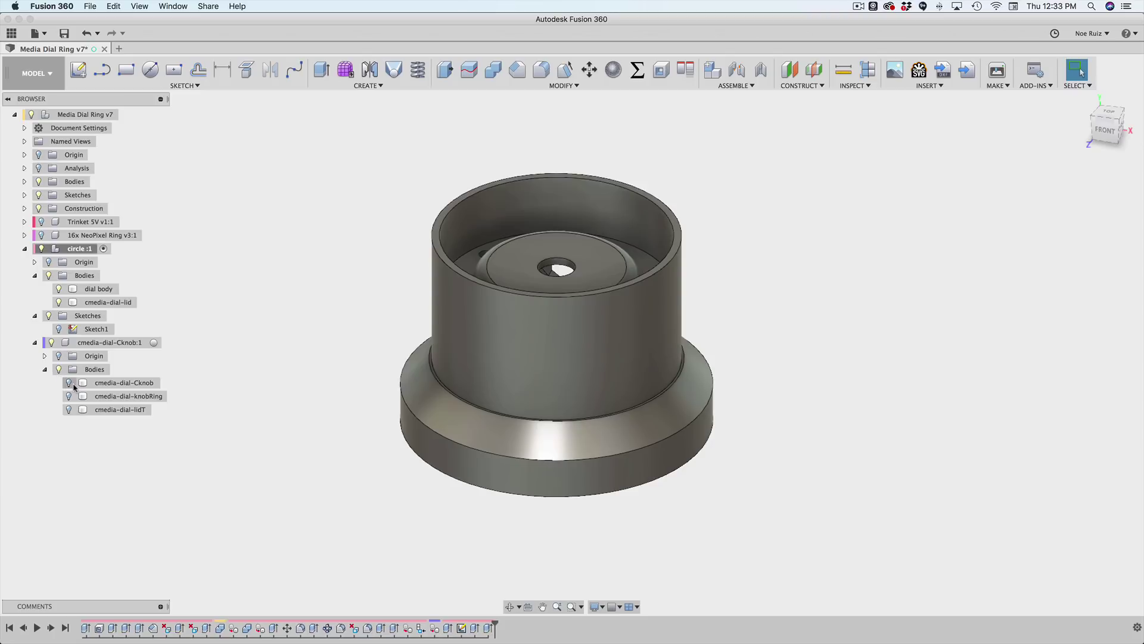
left_click(69, 383)
left_click(68, 396)
left_click(68, 409)
- Inspect the assembled dial's side opening, underside and flanged base, then switch to Chrome
middle_click_drag(244, 450, 386, 449, "shift")
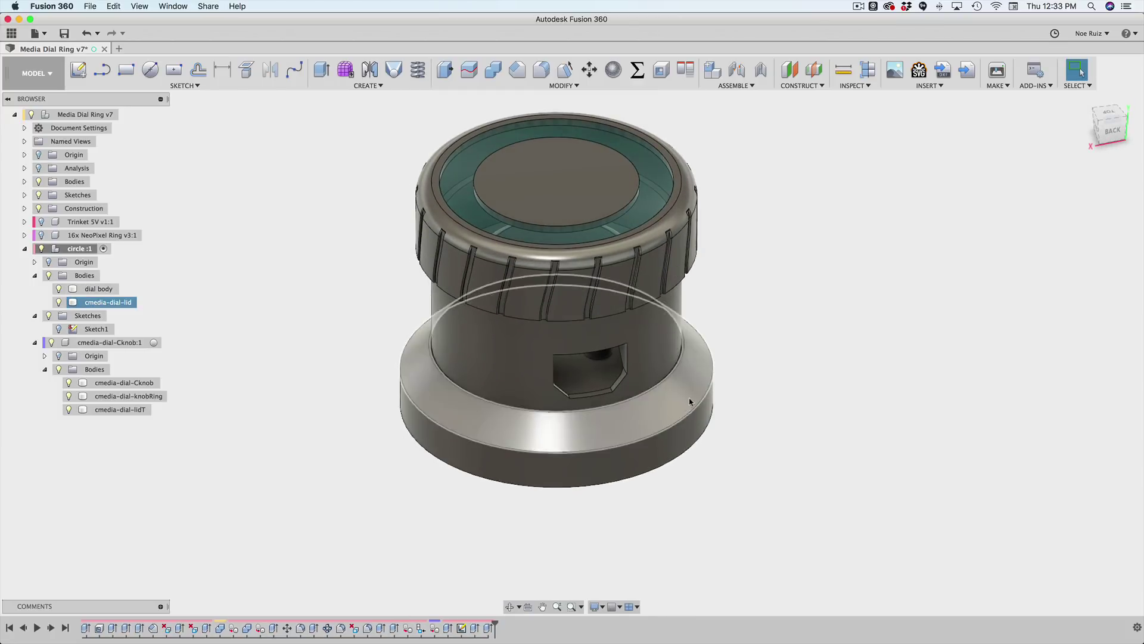
middle_click_drag(769, 415, 648, 474, "shift")
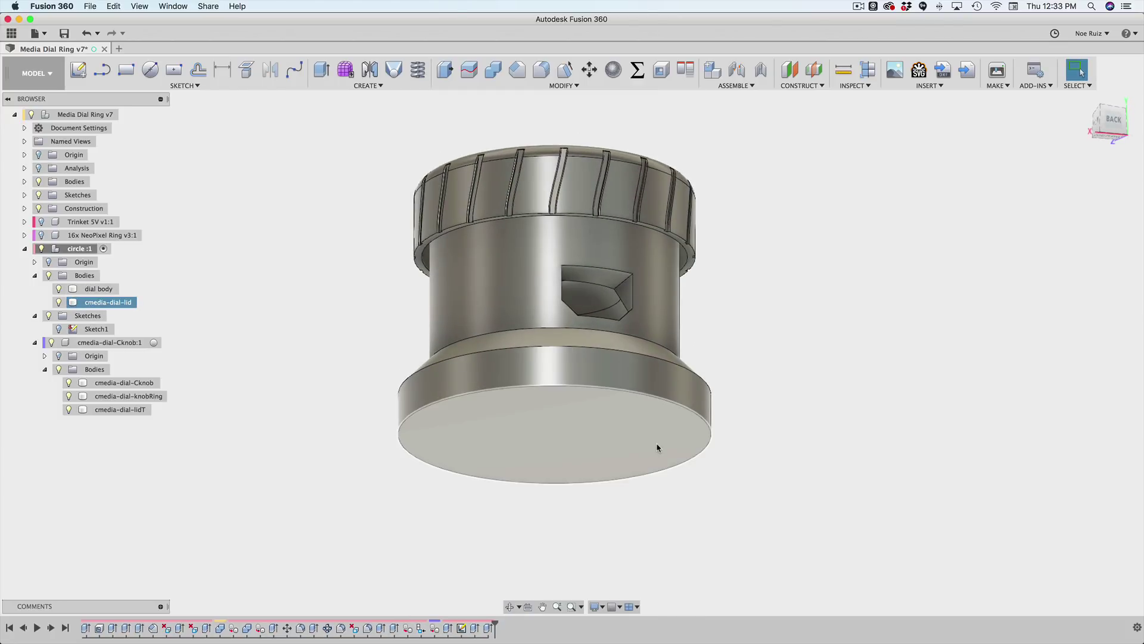
left_click(658, 447)
middle_click_drag(741, 422, 740, 439, "shift")
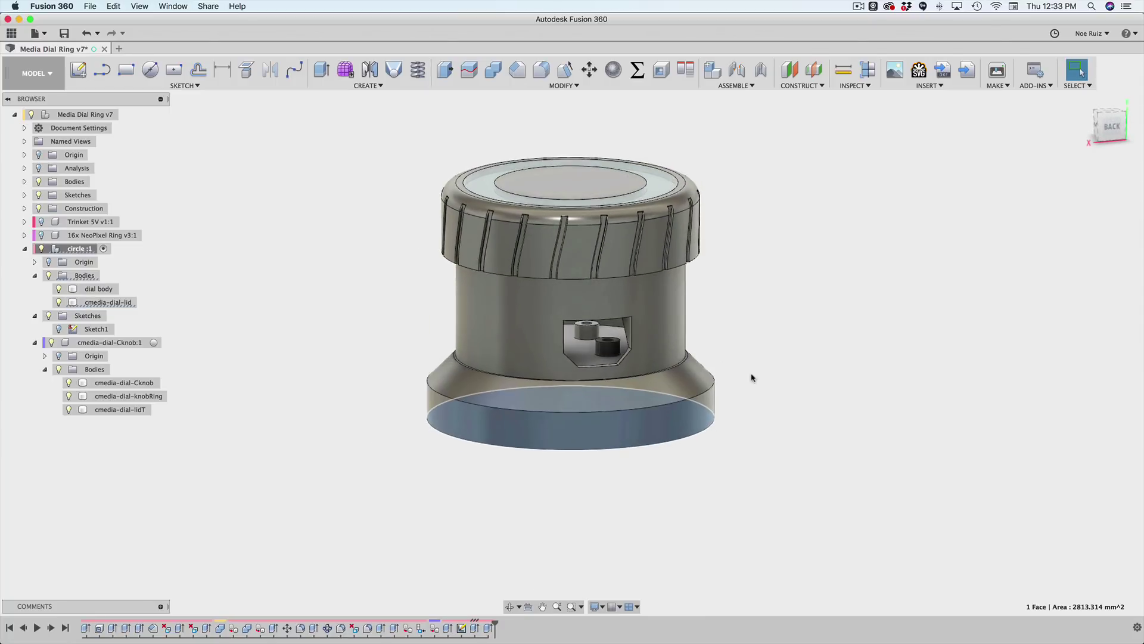
middle_click_drag(753, 378, 781, 370, "shift")
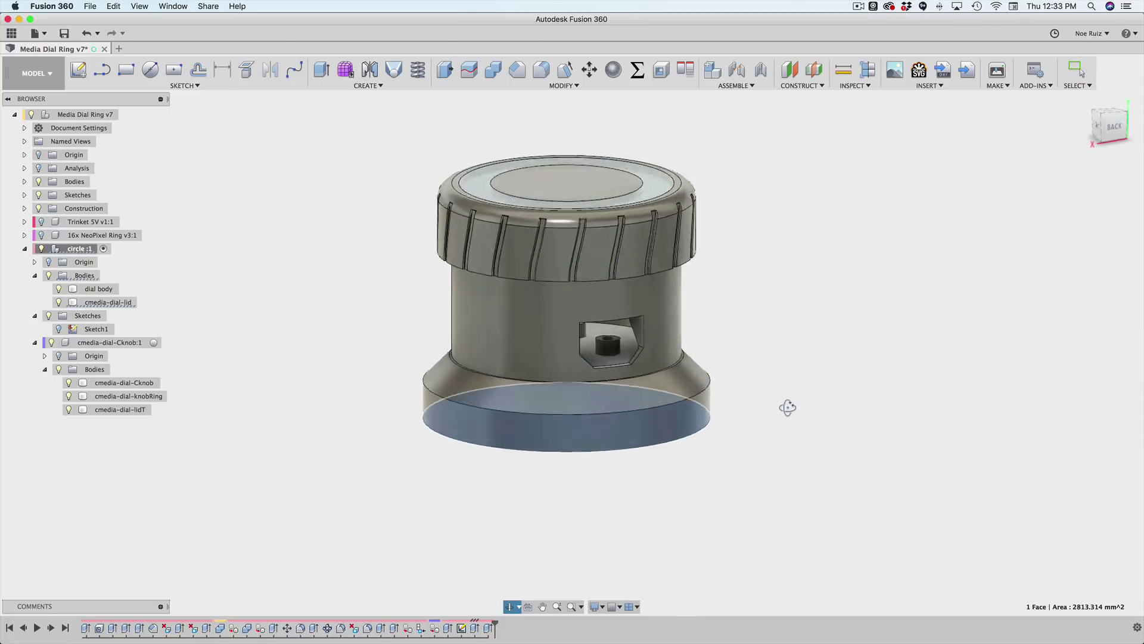
mouse_move(762, 414)
middle_mouse_down("shift")
mouse_move(783, 422)
mouse_move(779, 411)
middle_mouse_up("shift")
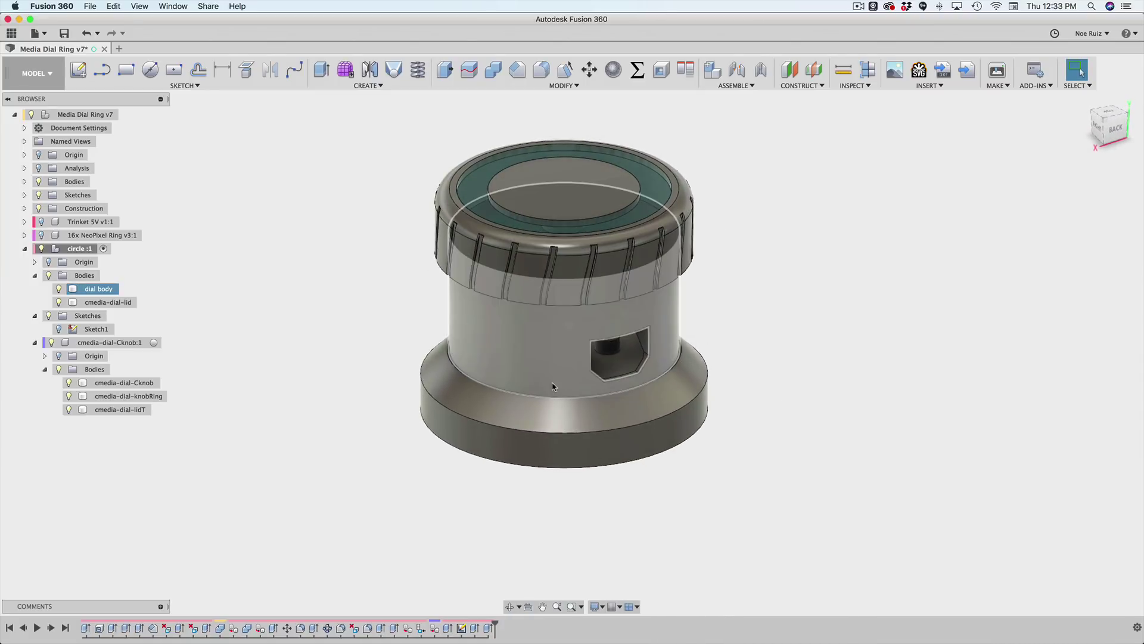
left_click(516, 572)
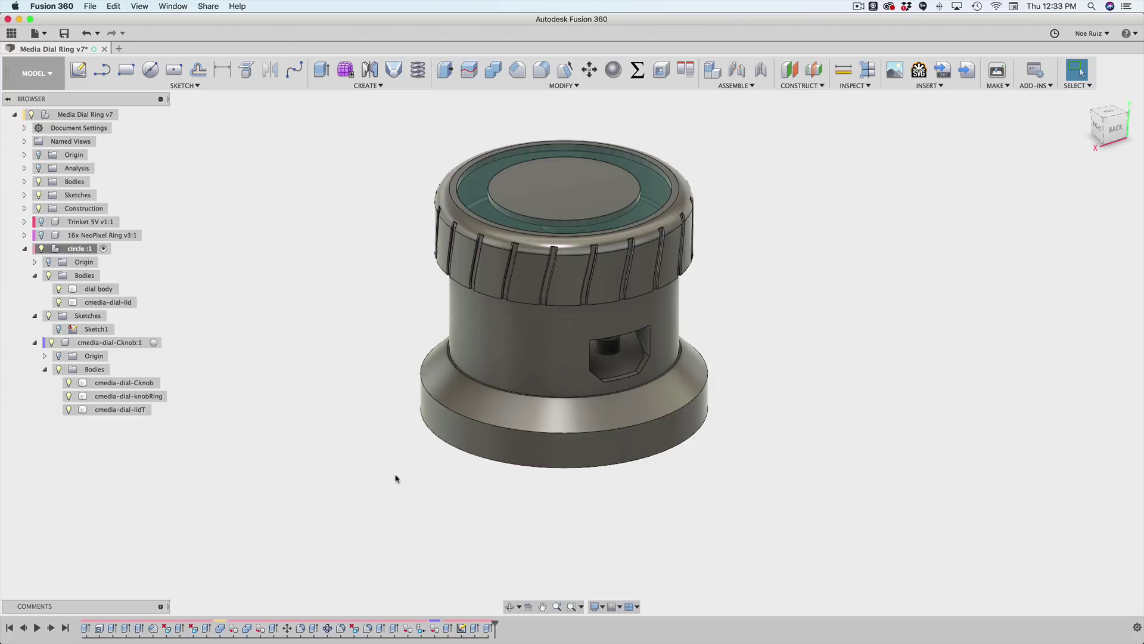
middle_click_drag(396, 475, 513, 444, "shift")
scroll(495, 537, "up", 3)
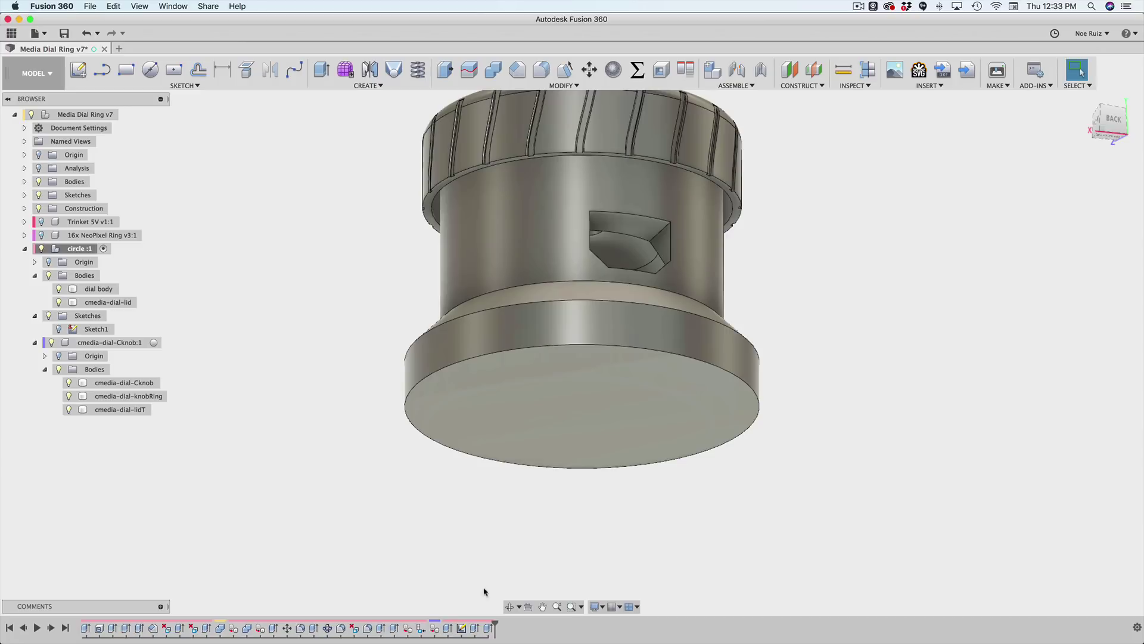
scroll(491, 430, "down", 2)
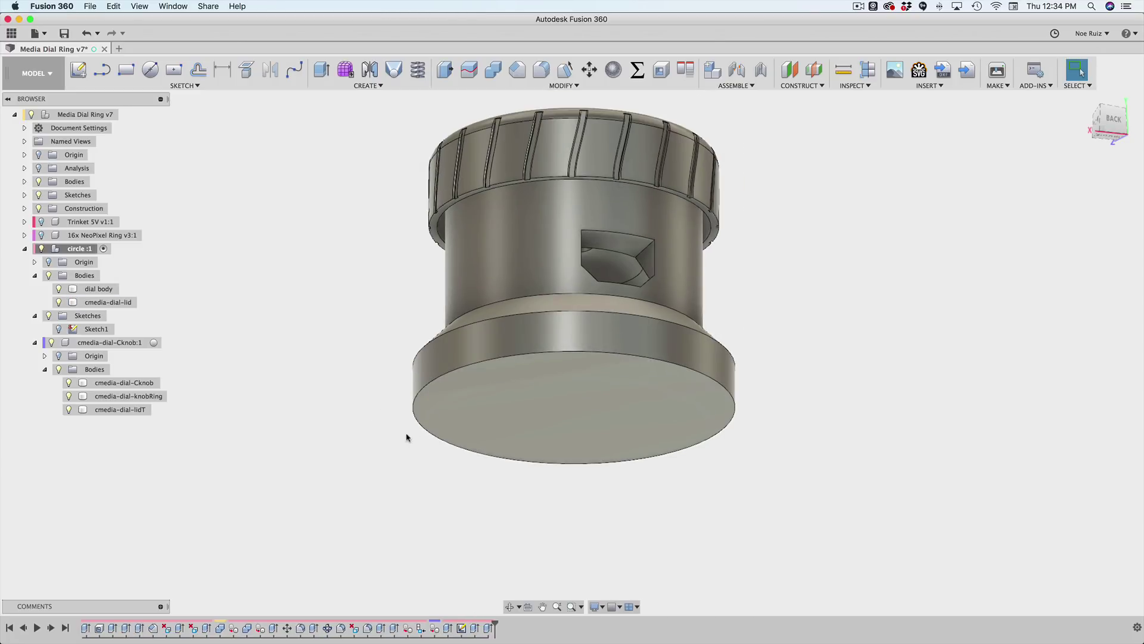
middle_click_drag(365, 399, 360, 474, "shift")
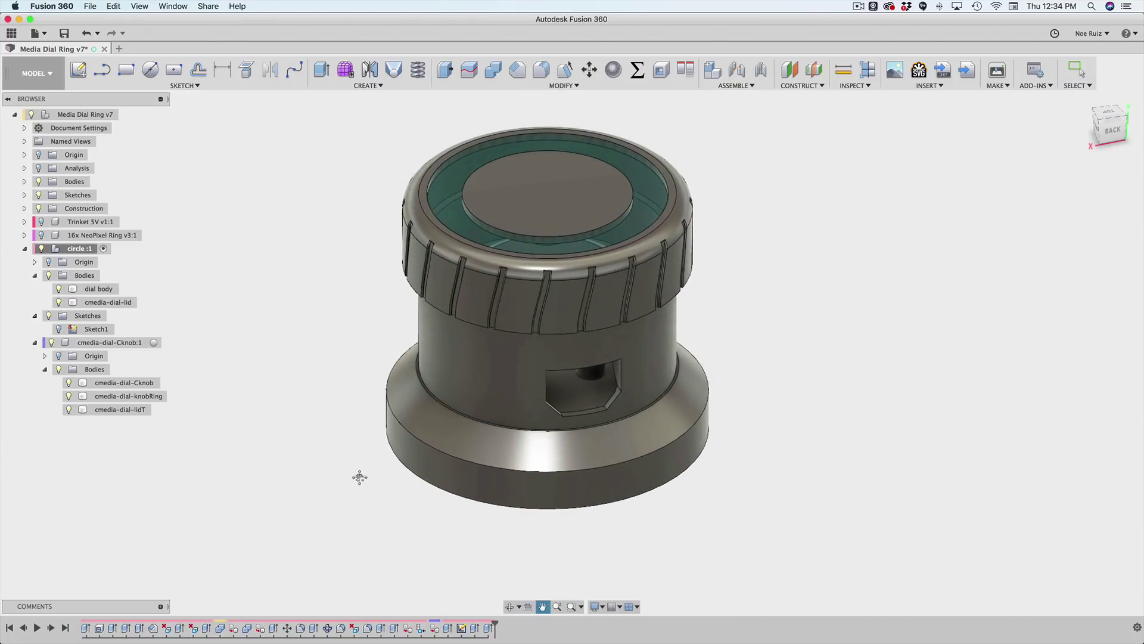
key("super+Tab")
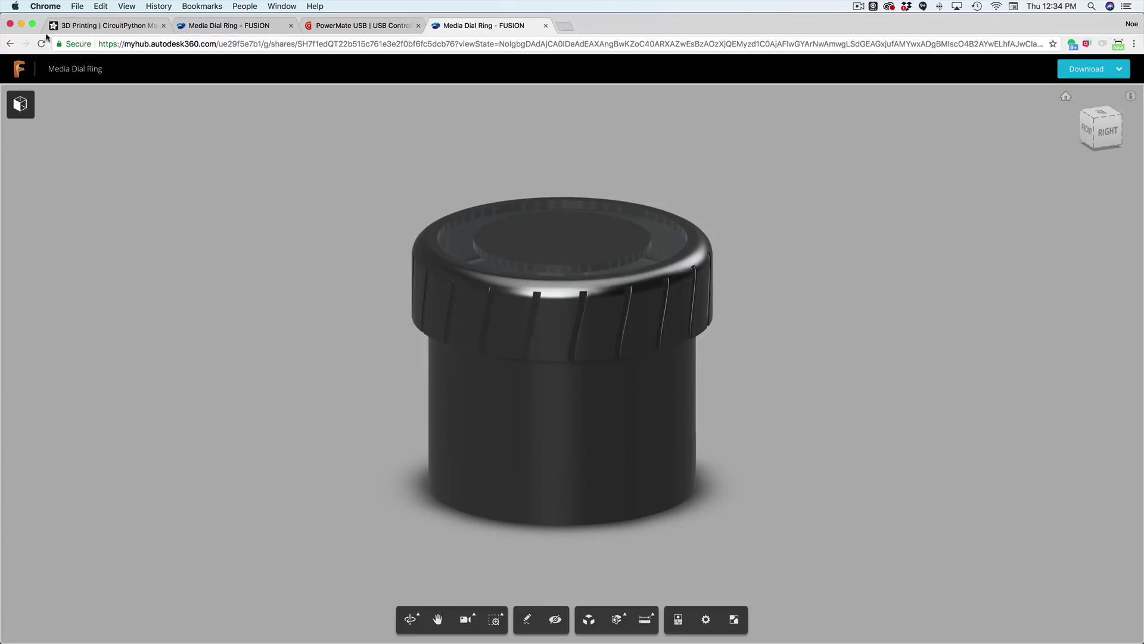
- View the Adafruit 3D Printing | CircuitPython page in Chrome, then return to Fusion 360
left_click(108, 25)
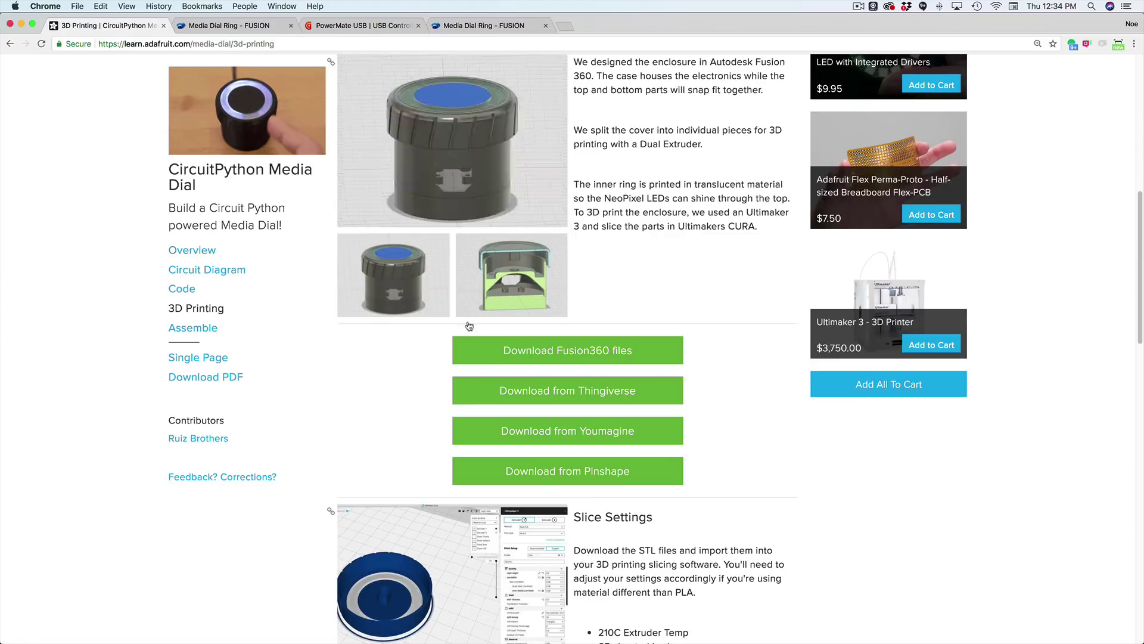
key("super+Tab")
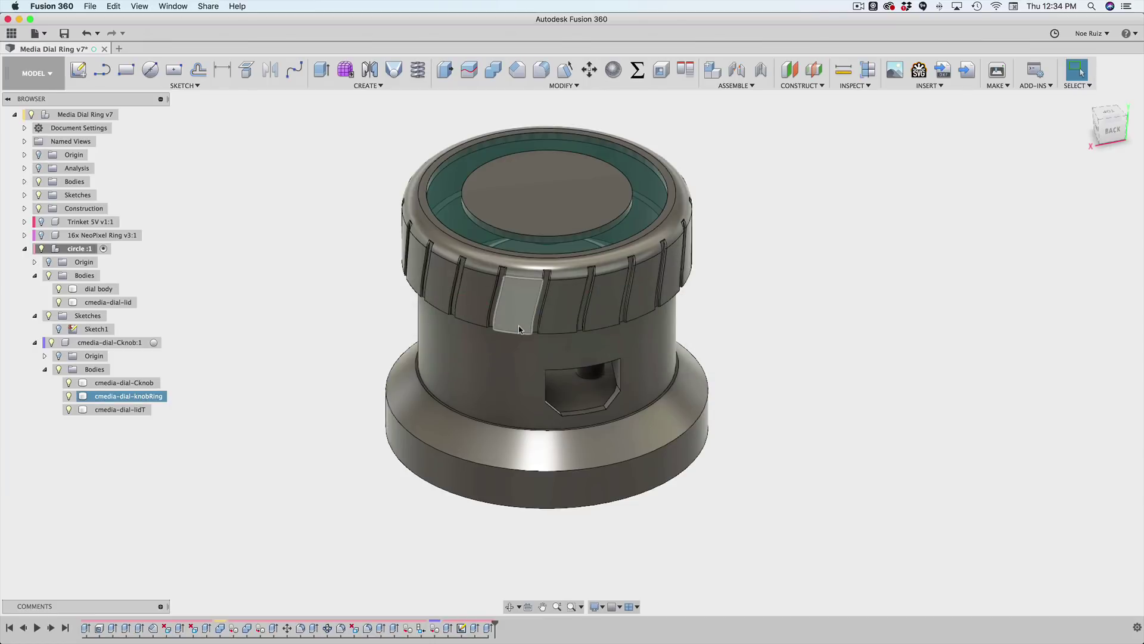